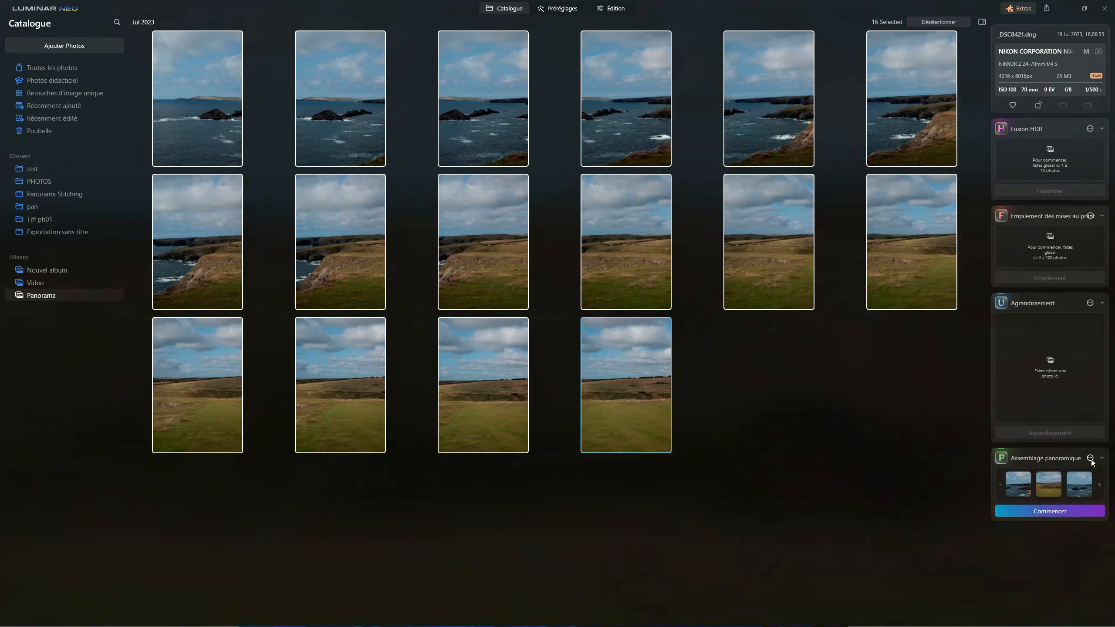
# Enable Correction de la distorsion and Réduction d'aberration chromatique for the 16-photo panorama, and start the stitching.
pyautogui.click(1090, 458)
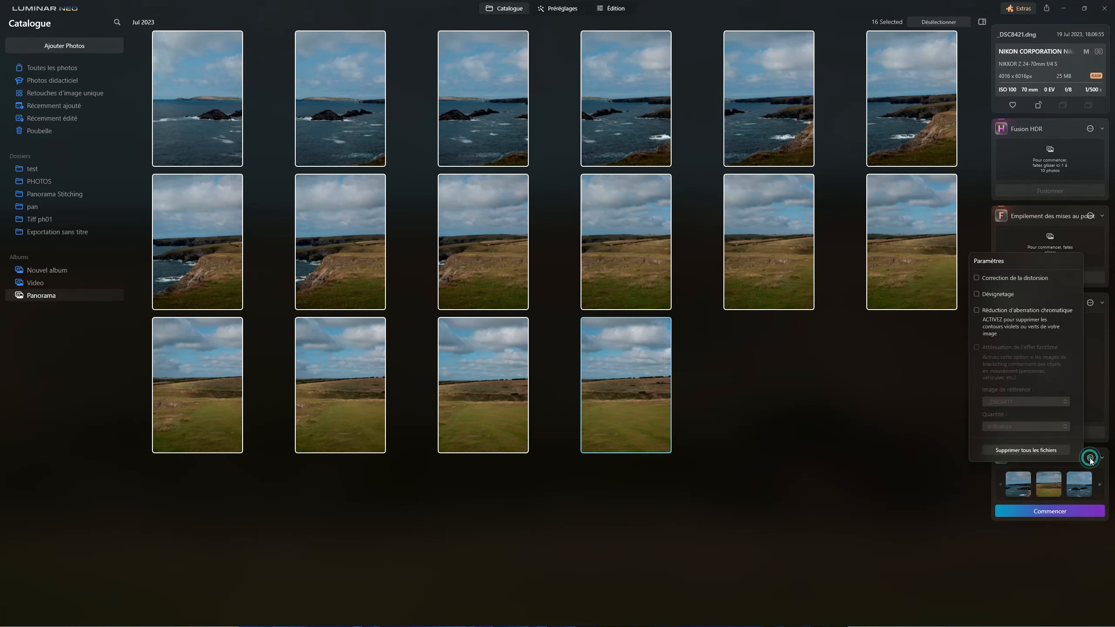
pyautogui.click(995, 278)
pyautogui.click(979, 311)
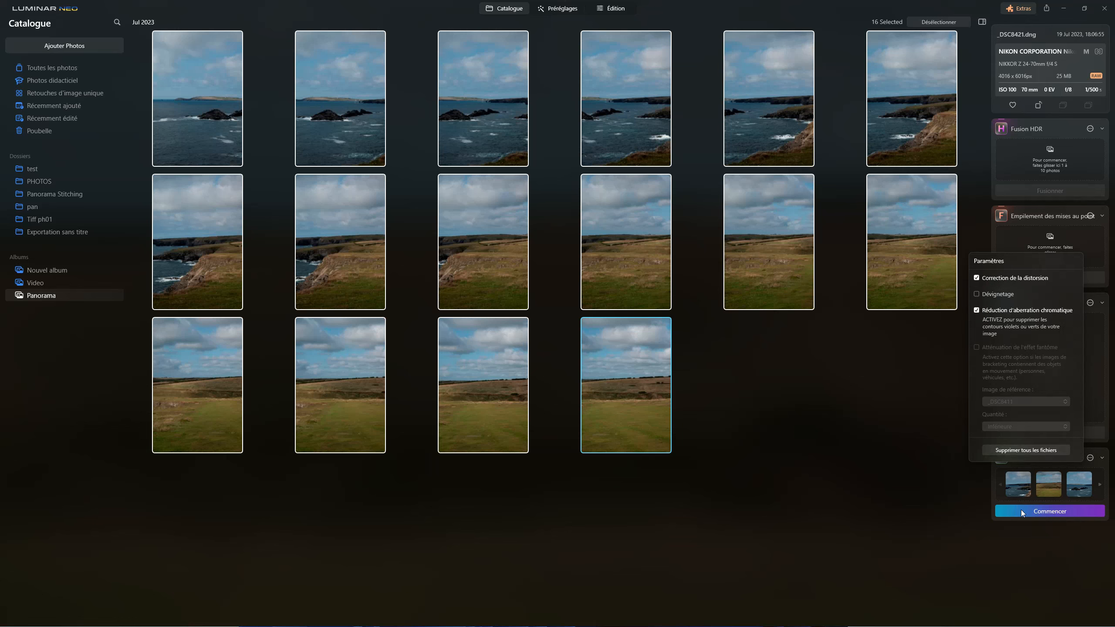
pyautogui.click(1051, 512)
pyautogui.click(1051, 512)
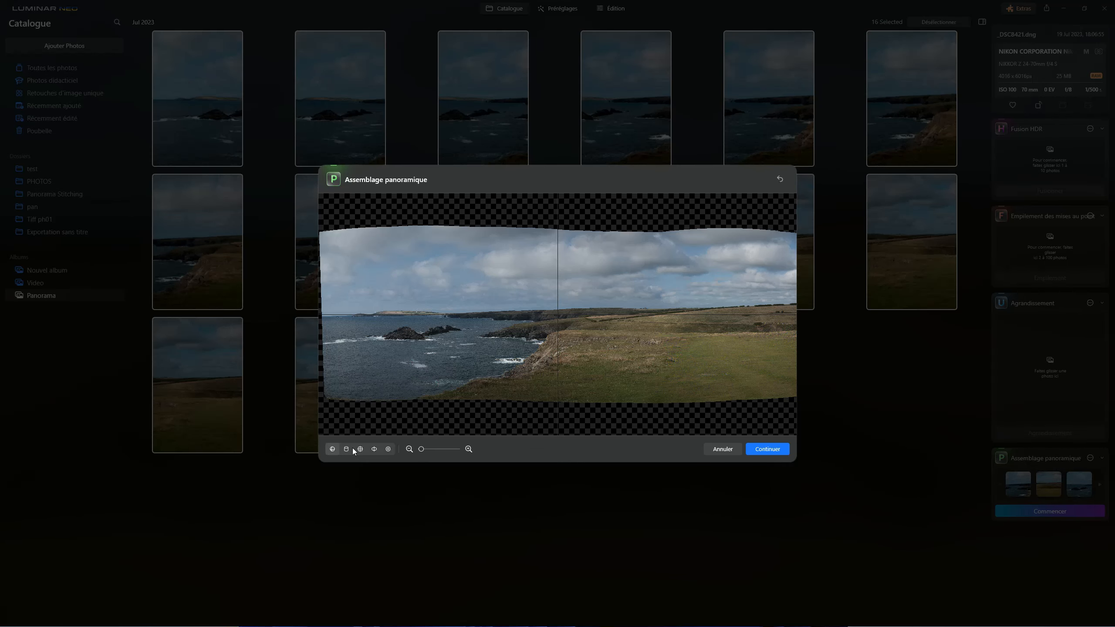
# Accept the previewed projection, crop off the panorama's uneven edges and save the stitched image.
pyautogui.click(774, 450)
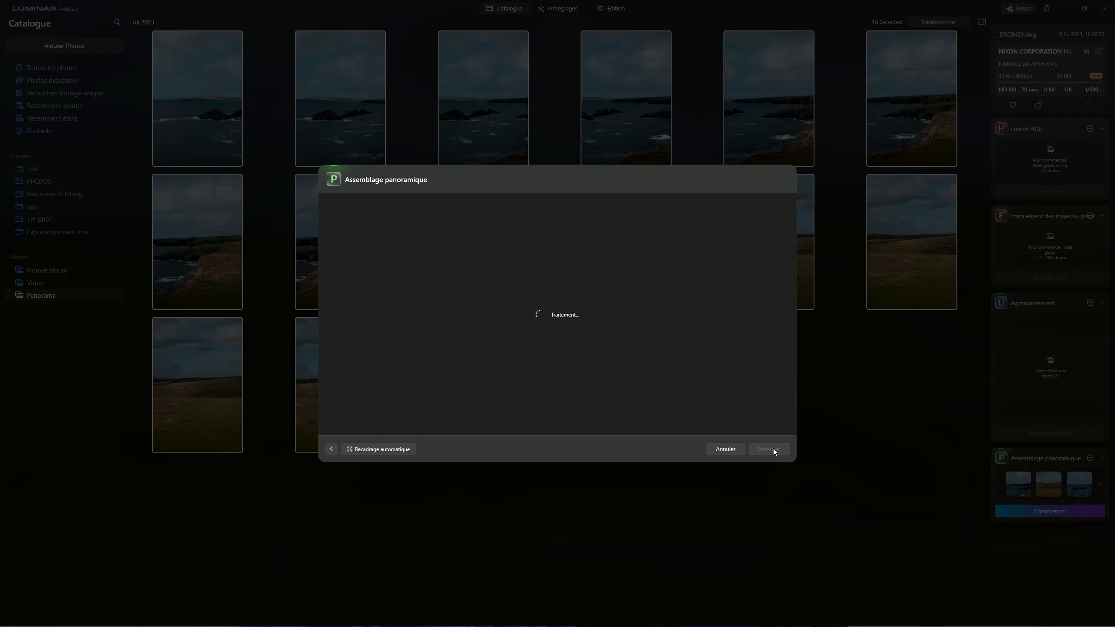
pyautogui.click(773, 449)
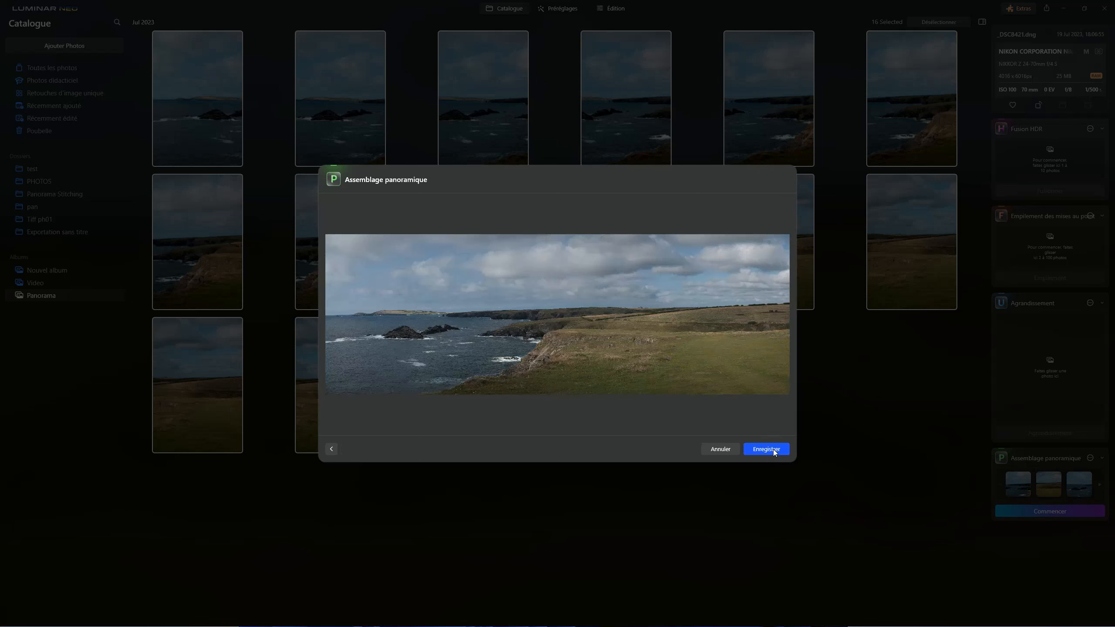
pyautogui.click(773, 450)
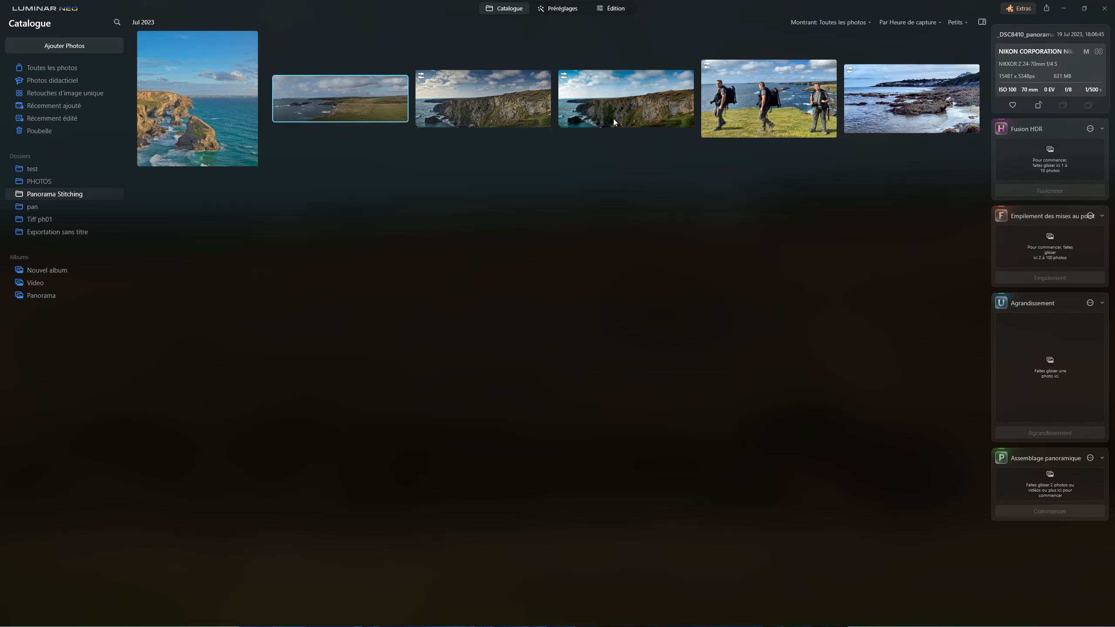
# Open the panorama in the presets workspace and look through the Marketplace's preset and LUT collections.
pyautogui.click(562, 11)
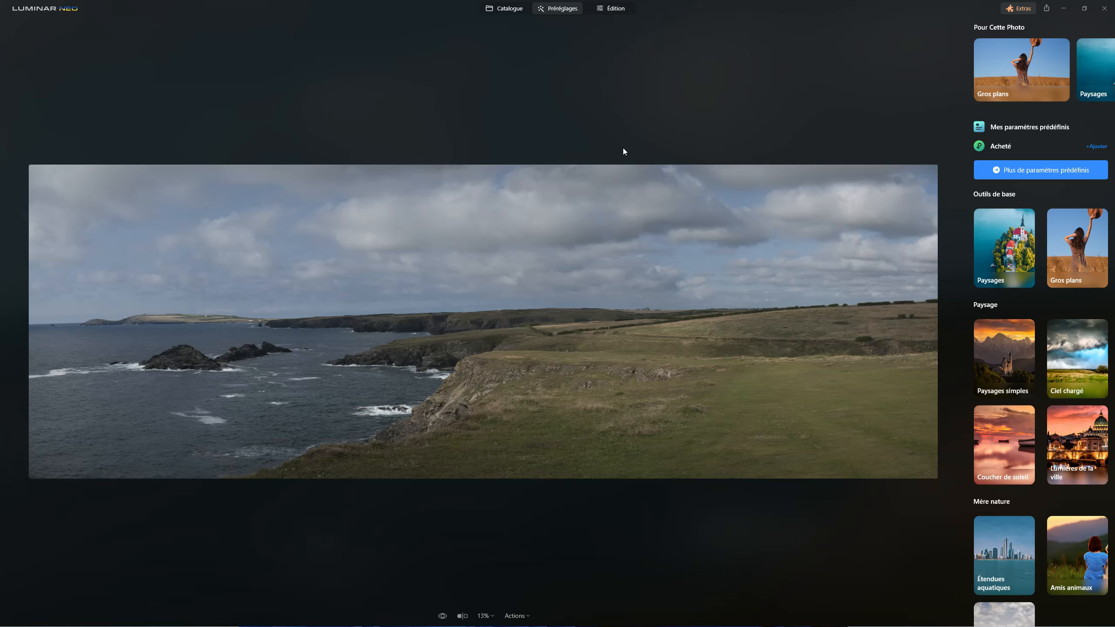
pyautogui.click(1019, 9)
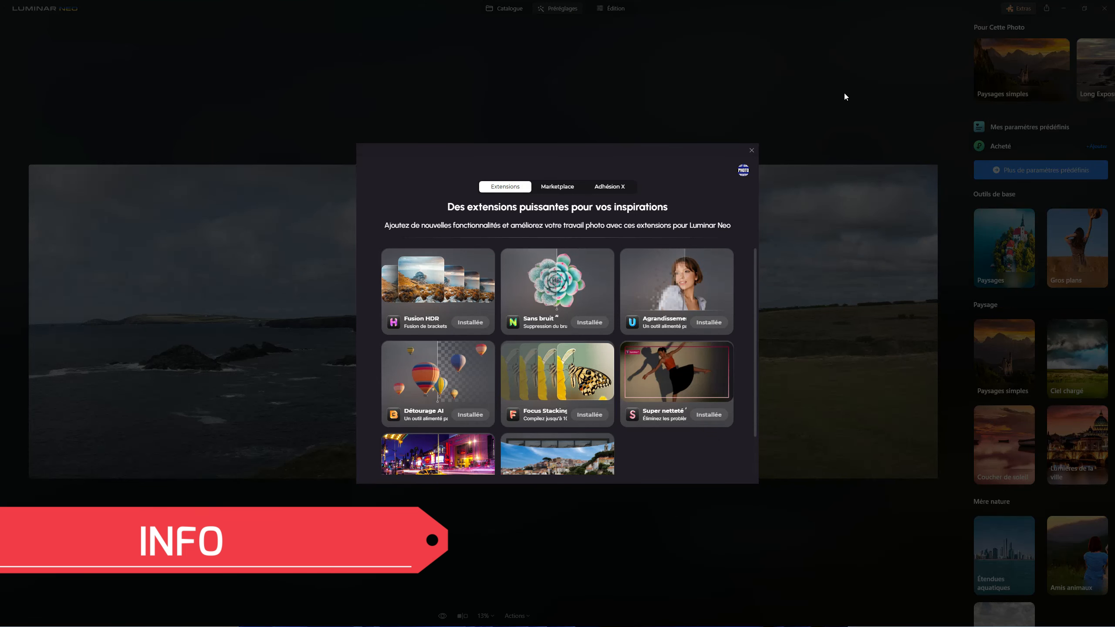
pyautogui.click(562, 189)
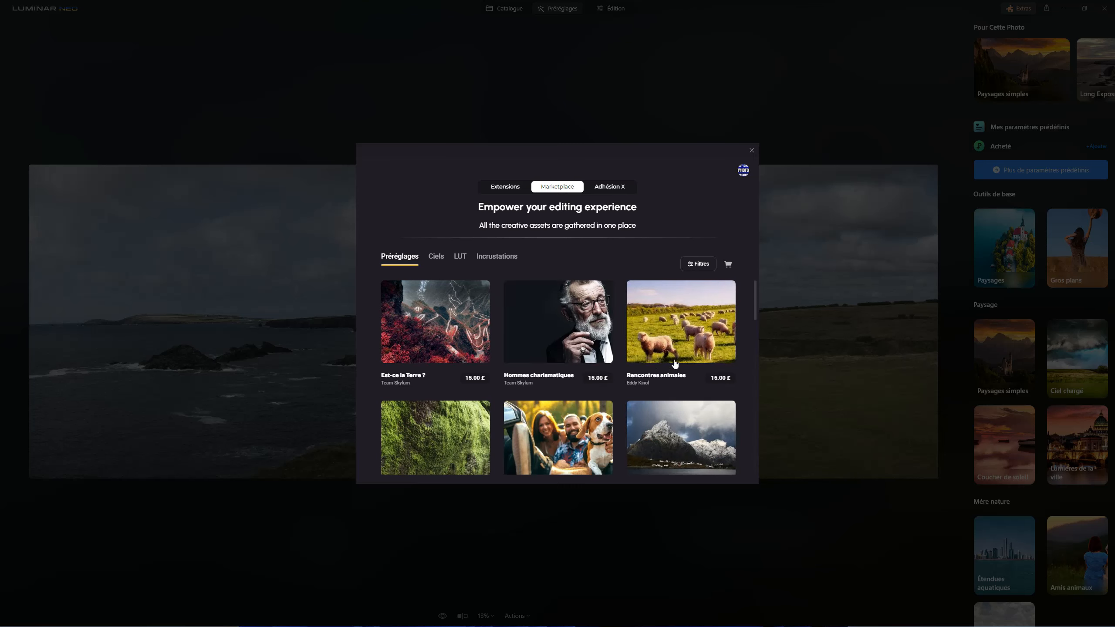
pyautogui.scroll(-2, 675, 366)
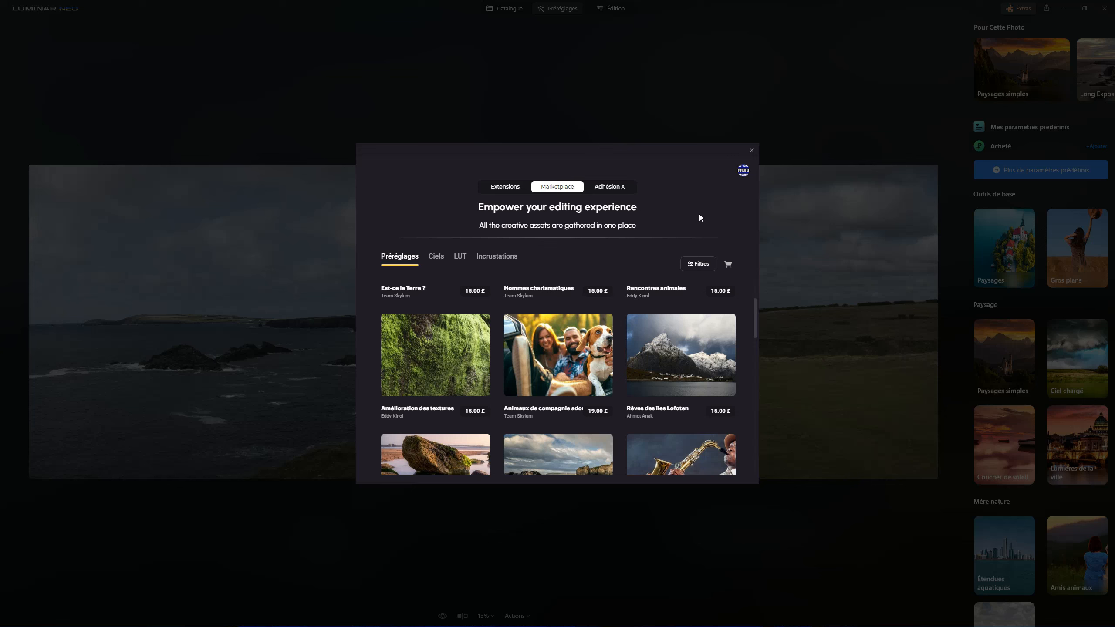
pyautogui.scroll(-4, 654, 404)
pyautogui.scroll(-5, 655, 404)
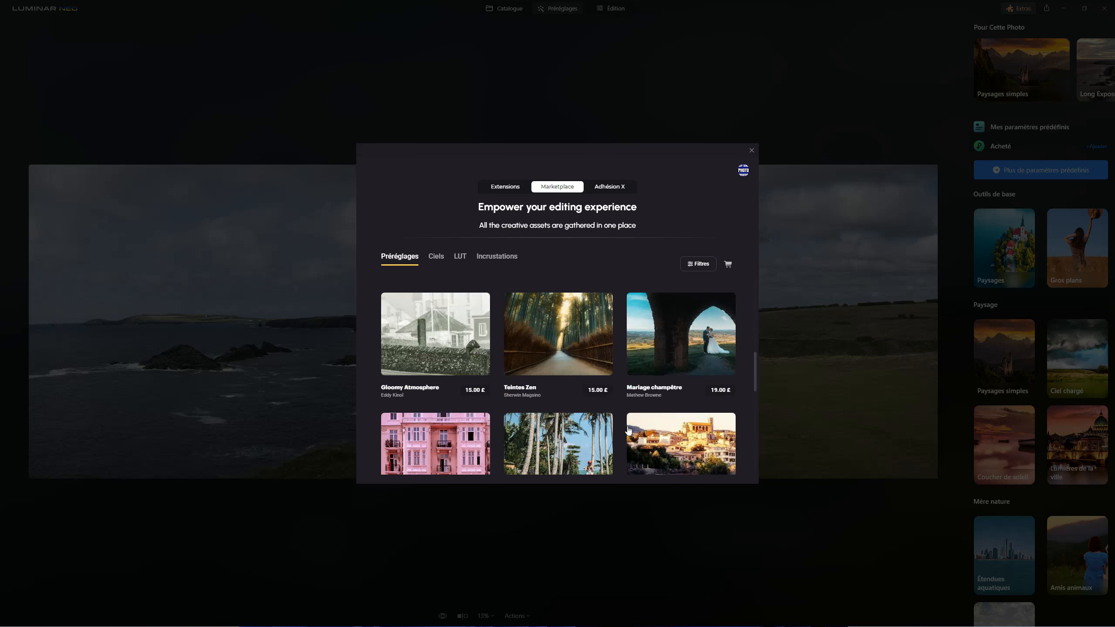
pyautogui.scroll(9, 655, 406)
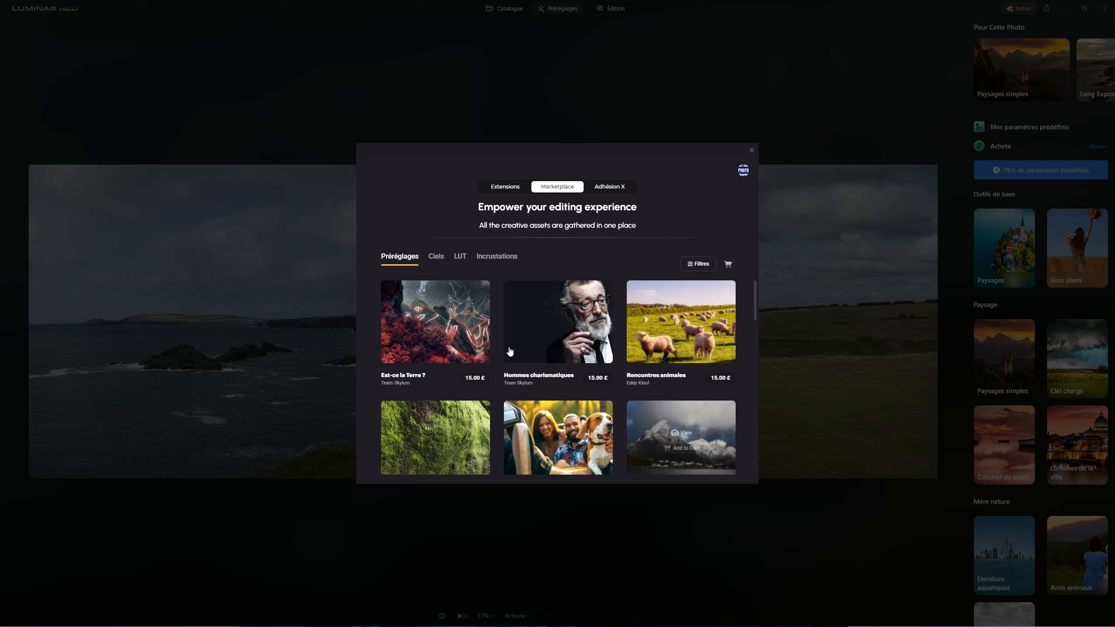
pyautogui.click(460, 256)
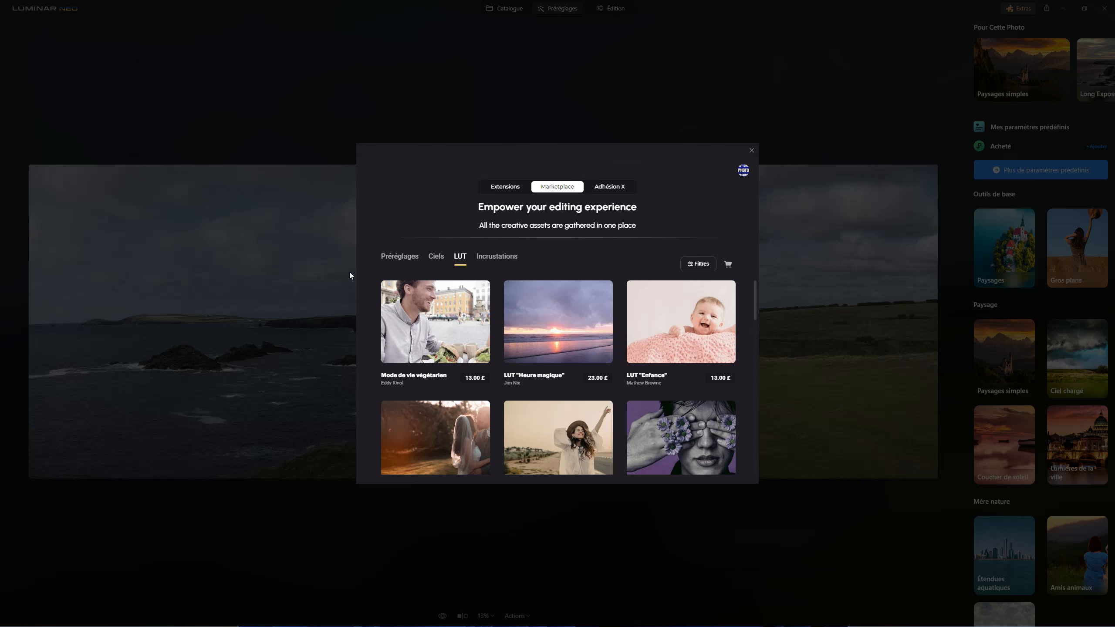
pyautogui.click(400, 258)
pyautogui.click(750, 151)
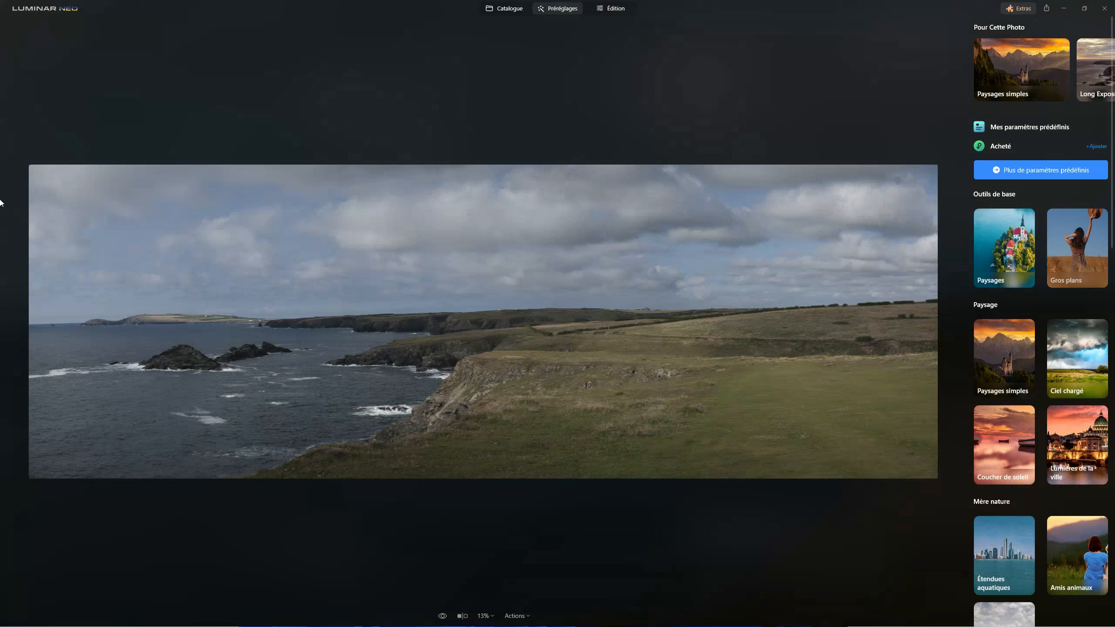
# Apply the Moody look preset from the purchased Warm and Cold Landscape collection at strength 100, and compare with the original.
pyautogui.click(996, 148)
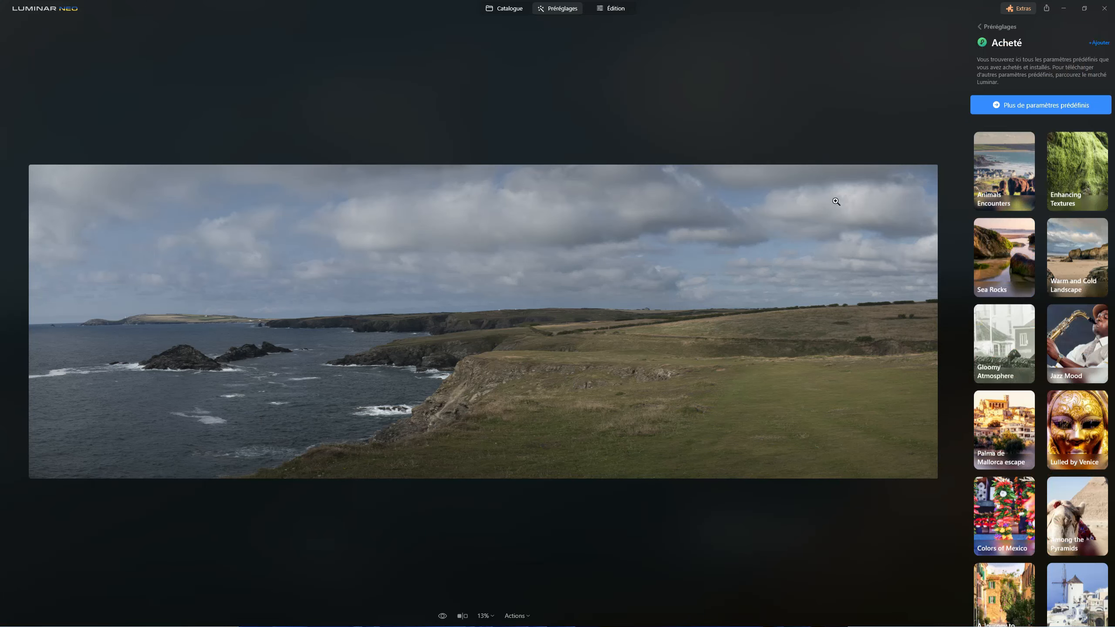
pyautogui.click(1064, 246)
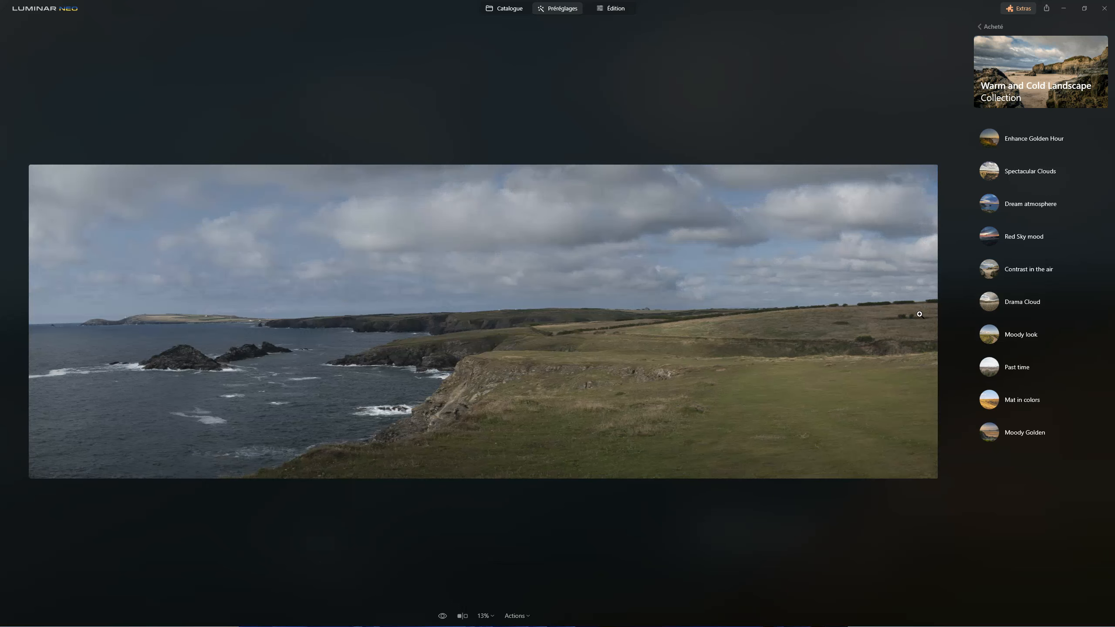
pyautogui.click(992, 335)
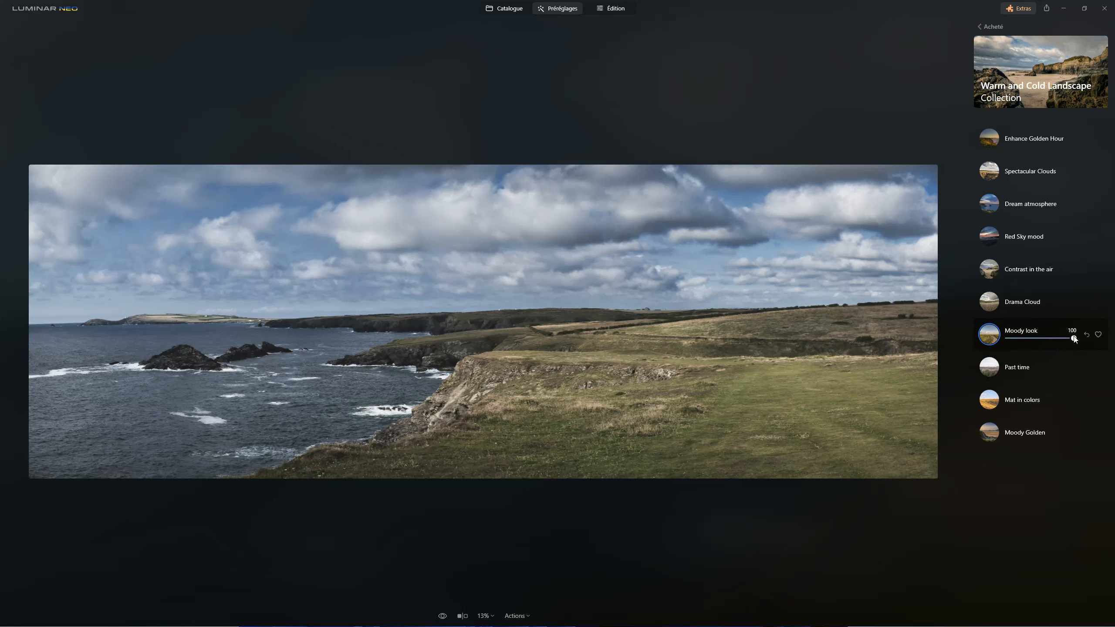
pyautogui.moveTo(1073, 340); pyautogui.dragTo(1113, 337)
pyautogui.click(441, 616)
# In editing mode, open the Couleur tool's HSL saturation adjustments, try a lower blue saturation on the whole image and reset it.
pyautogui.click(619, 15)
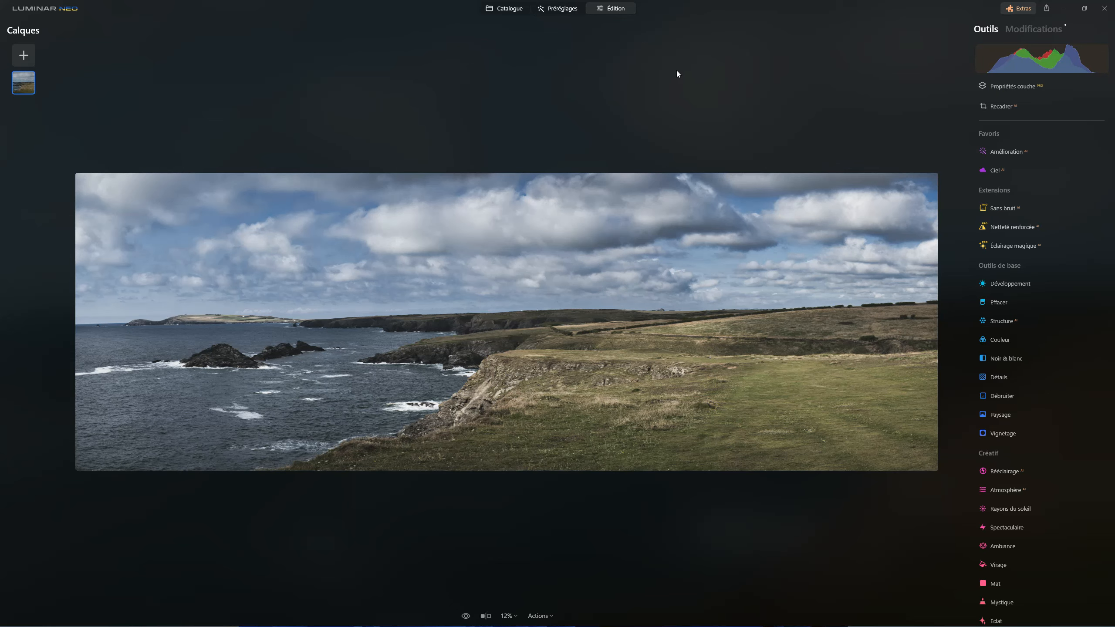
pyautogui.click(1001, 340)
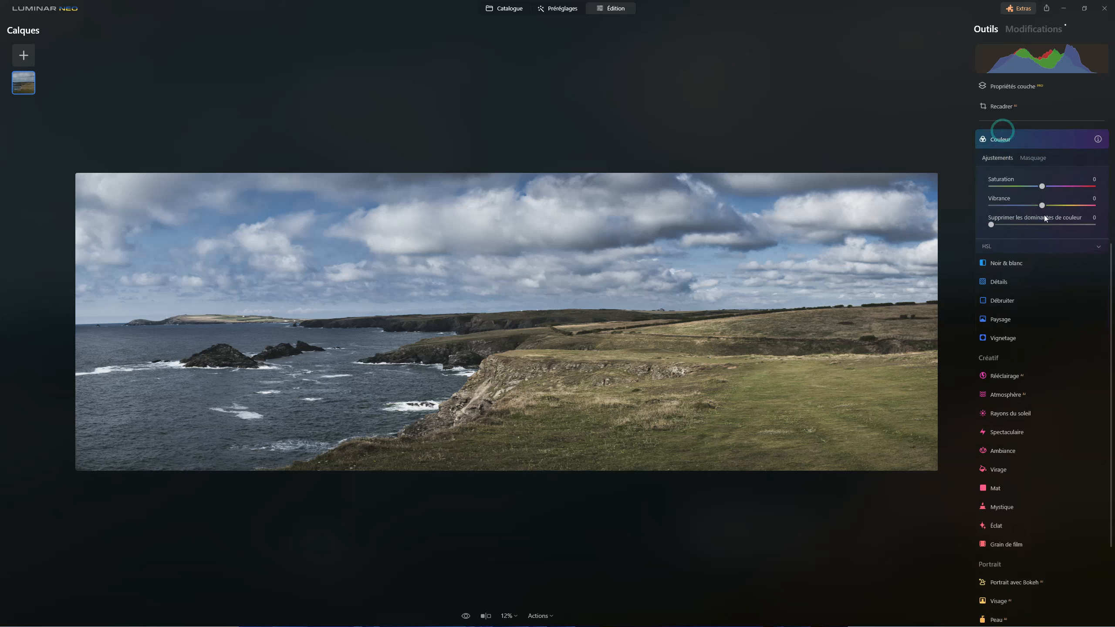
pyautogui.click(987, 259)
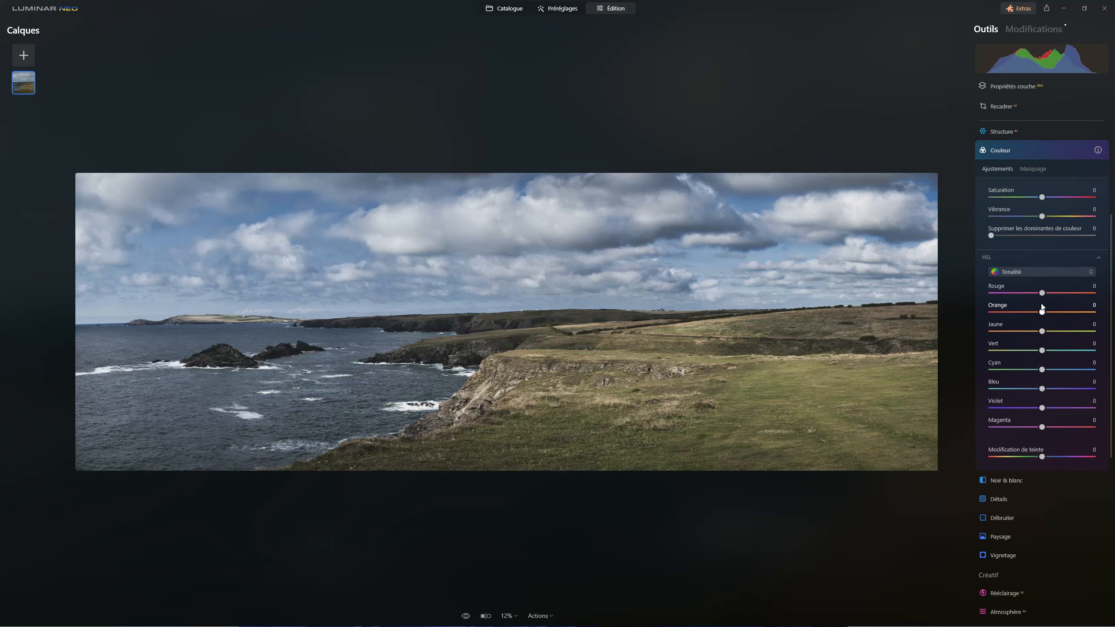
pyautogui.click(1043, 271)
pyautogui.click(1027, 301)
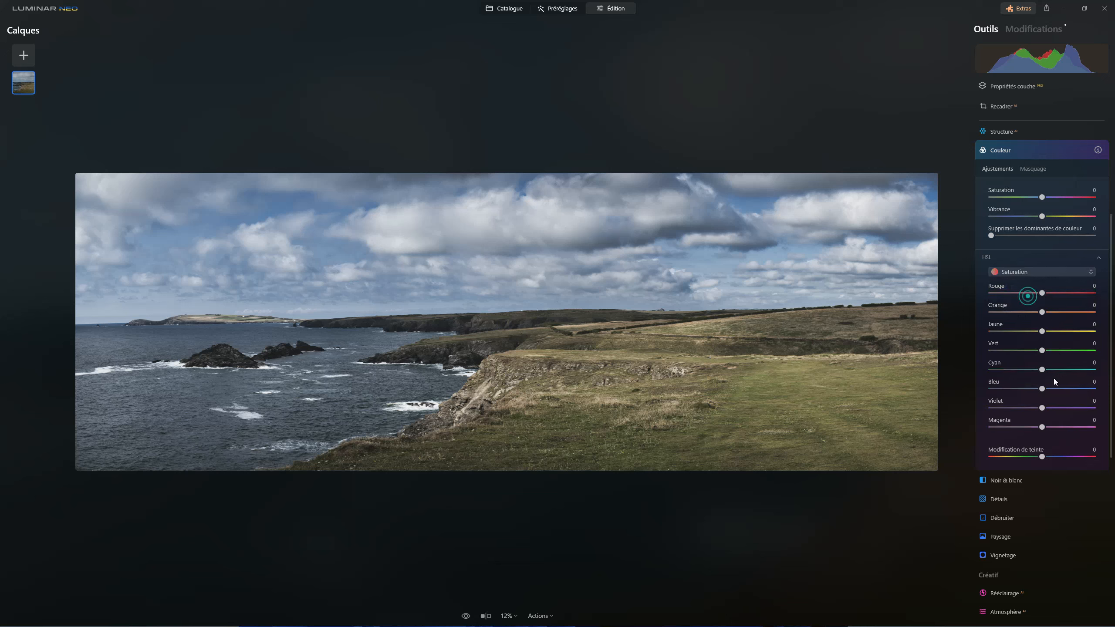
pyautogui.moveTo(1043, 389); pyautogui.dragTo(1009, 389)
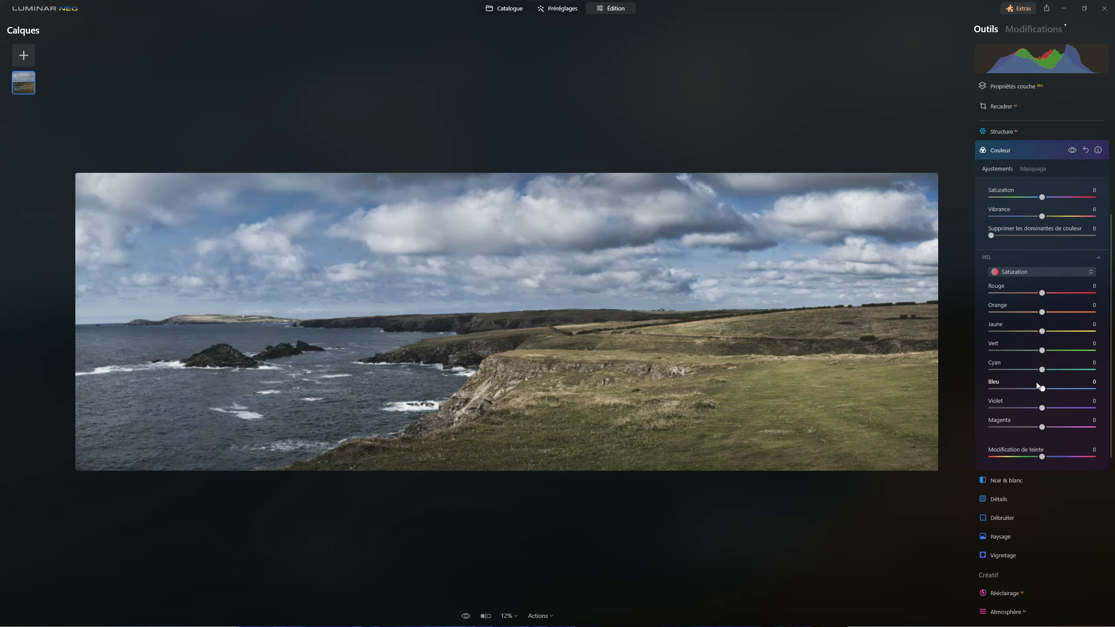
pyautogui.doubleClick(1009, 389)
# Restrict the Couleur tool to the sky with the AI mask's Ciel option, and return to the adjustments.
pyautogui.click(1034, 169)
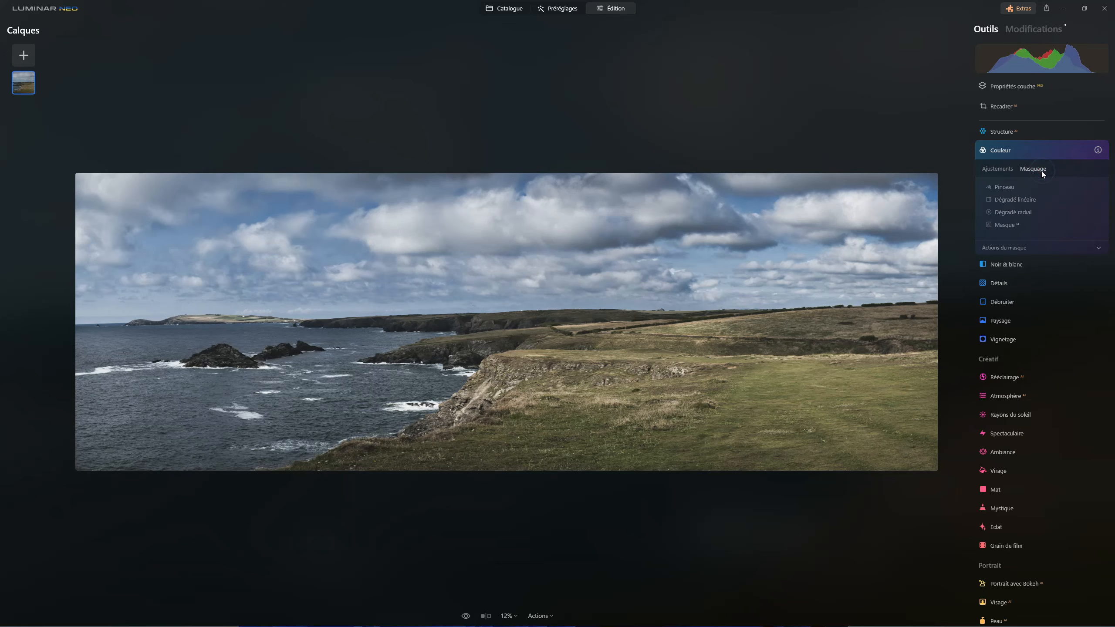
pyautogui.click(1005, 225)
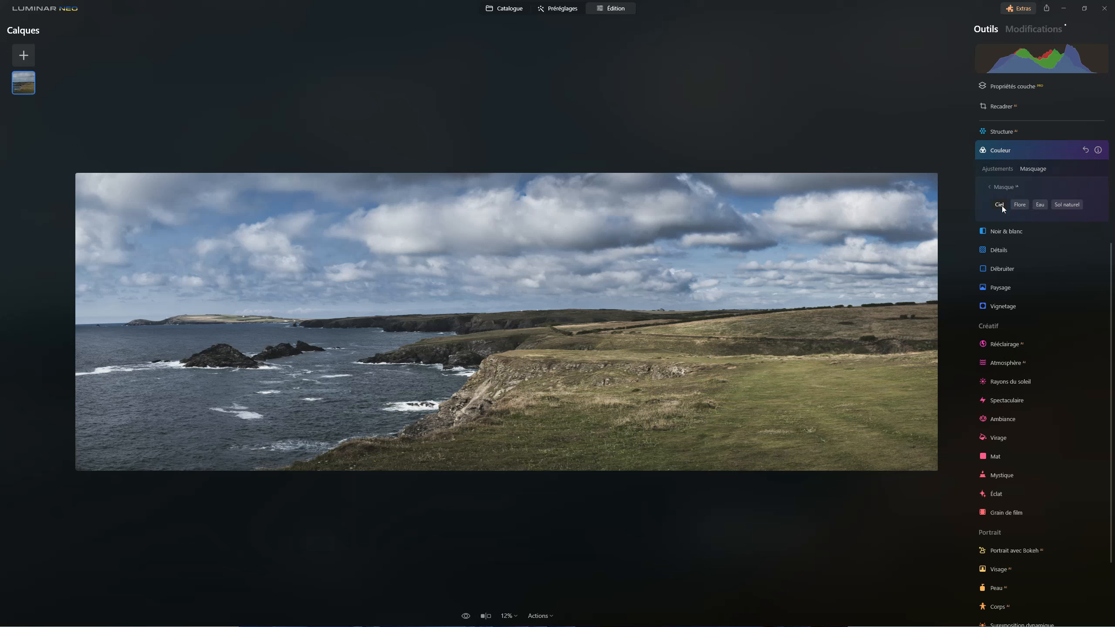
pyautogui.click(1001, 205)
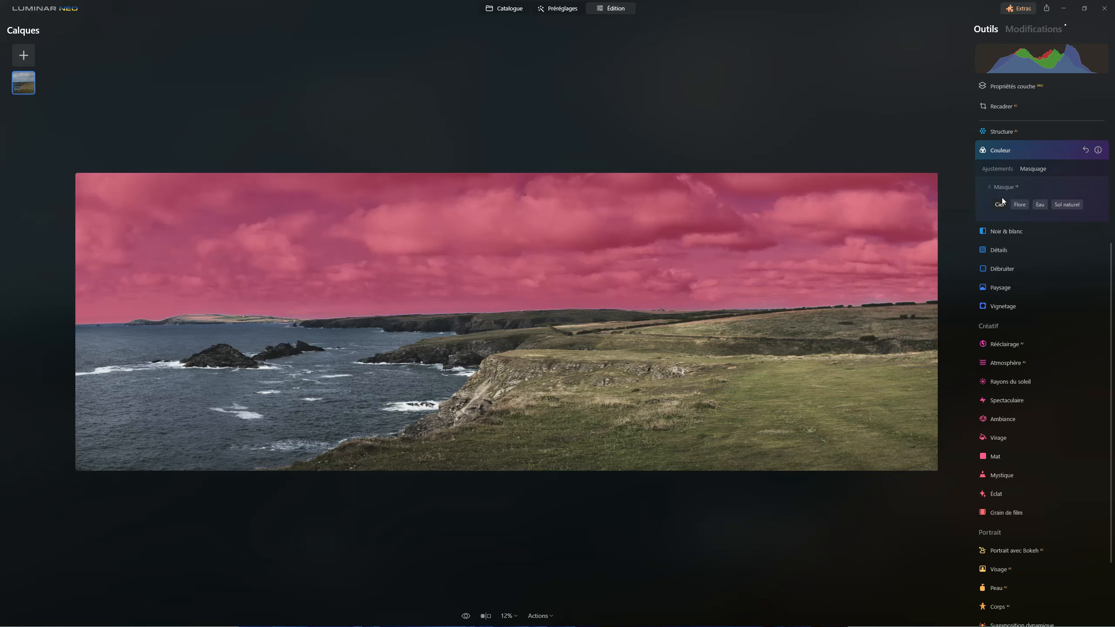
pyautogui.click(997, 187)
pyautogui.click(997, 170)
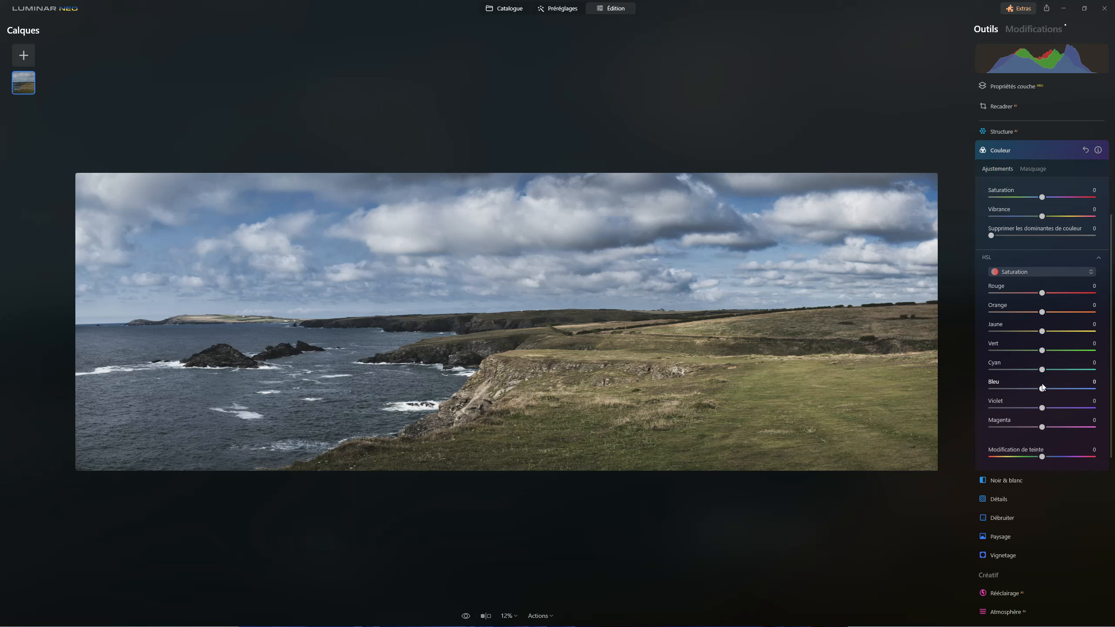
# Lower the masked sky's blue saturation, set its blue luminance to -30, and compare the sky with and without the Couleur adjustment.
pyautogui.moveTo(1041, 391)
pyautogui.mouseDown()
pyautogui.moveTo(1010, 386)
pyautogui.moveTo(1022, 389)
pyautogui.mouseUp()
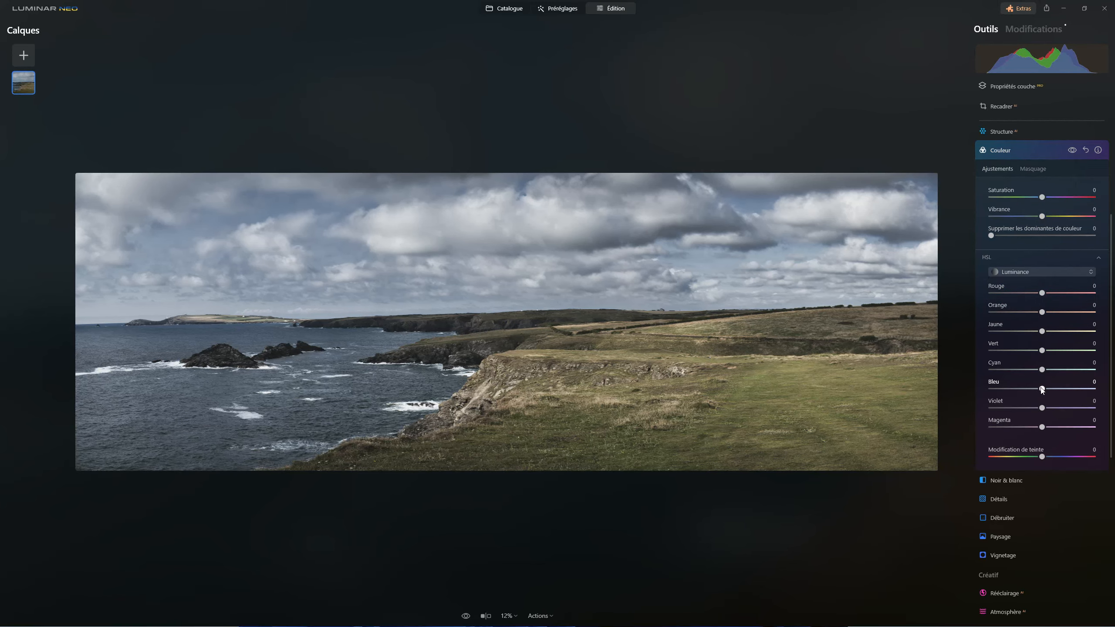
pyautogui.moveTo(1042, 390); pyautogui.dragTo(1029, 386)
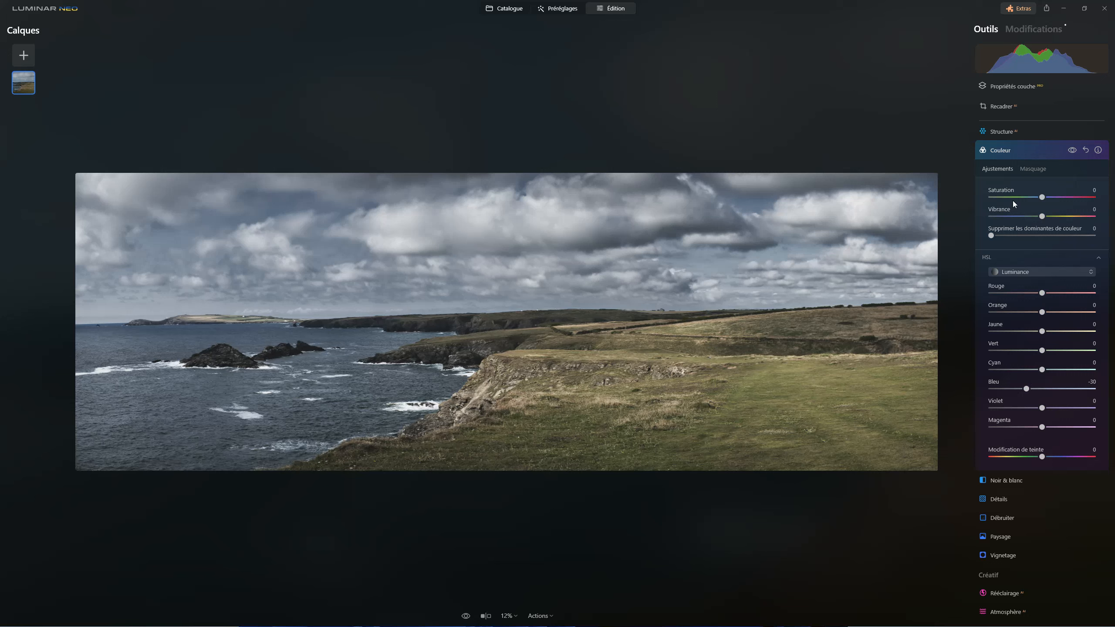
pyautogui.click(1074, 152)
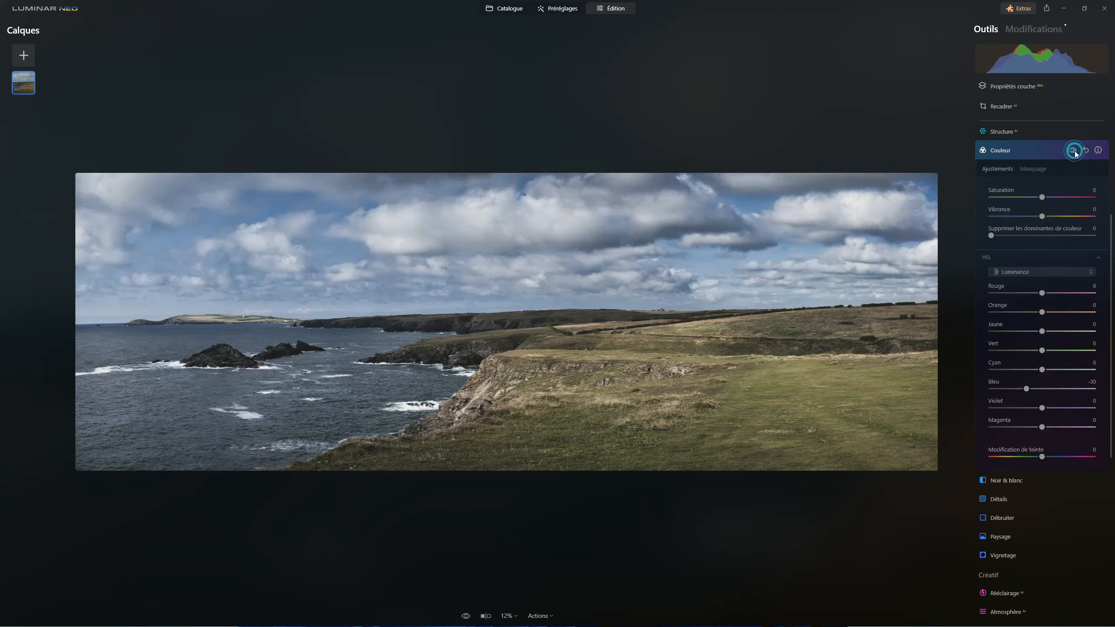
pyautogui.click(1074, 151)
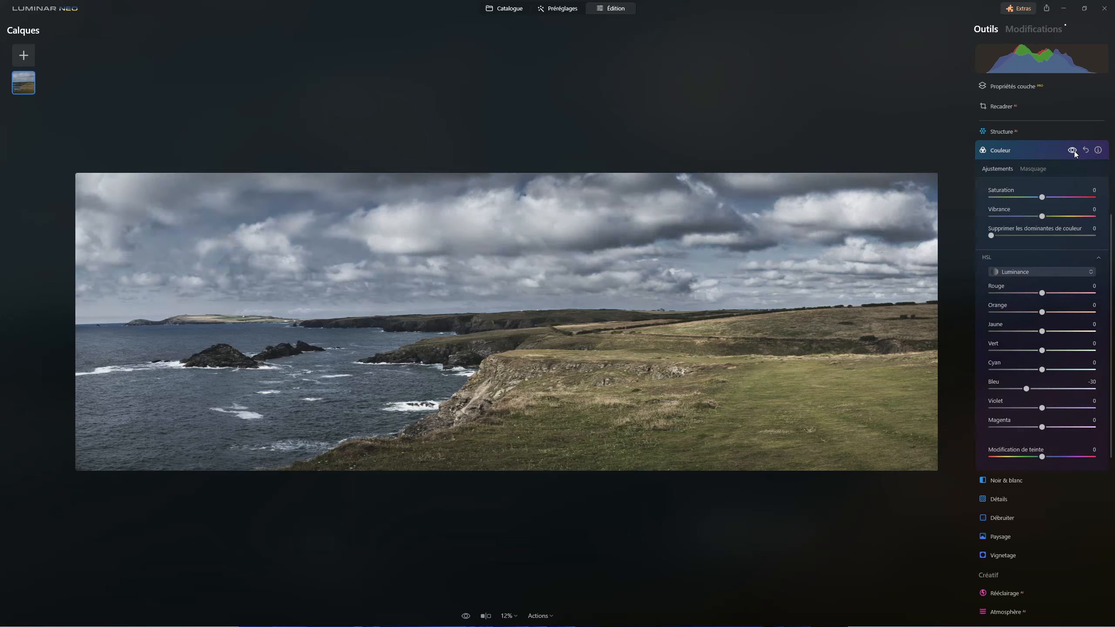
pyautogui.click(1025, 156)
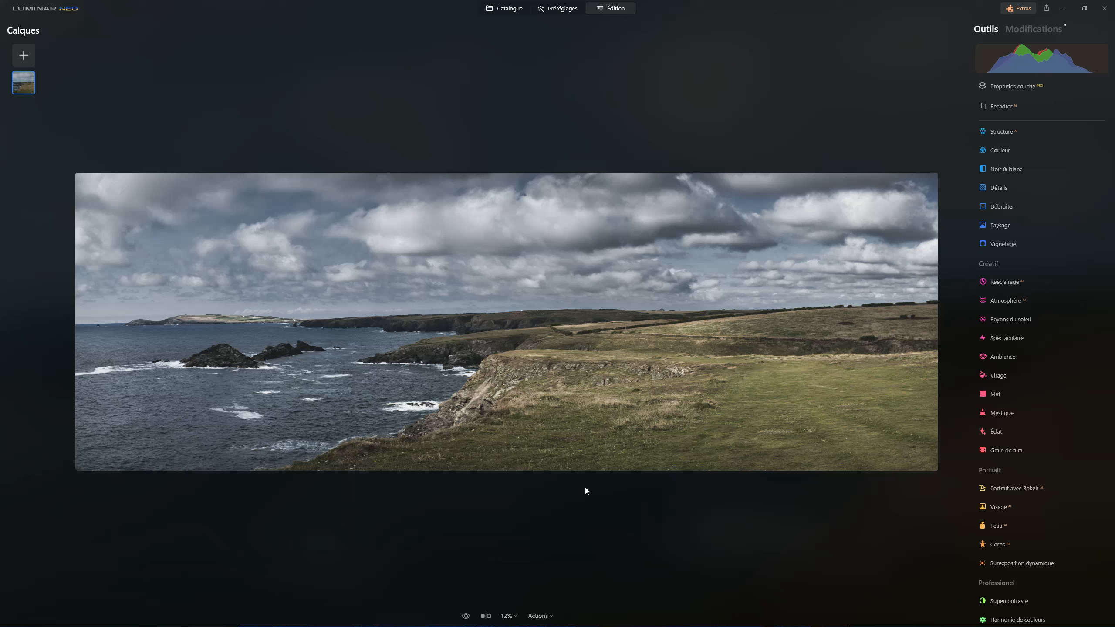
# Set up the Densité +/densité - tool's lightening brush with intensity 18 and size 52.
pyautogui.scroll(-1, 1054, 511)
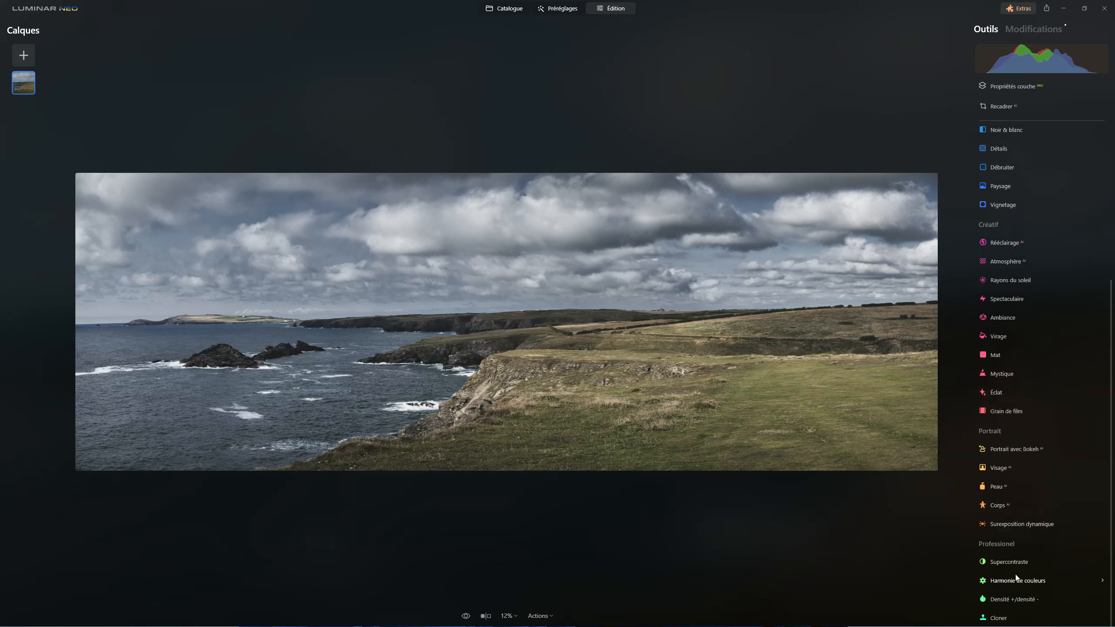
pyautogui.click(996, 598)
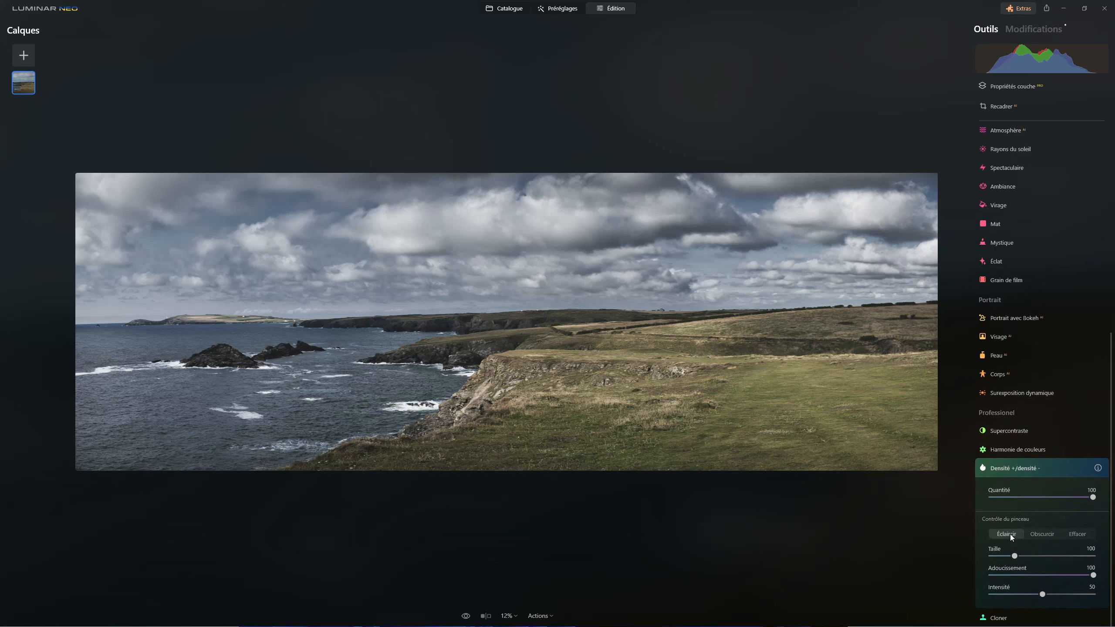
pyautogui.moveTo(1041, 594); pyautogui.dragTo(1011, 595)
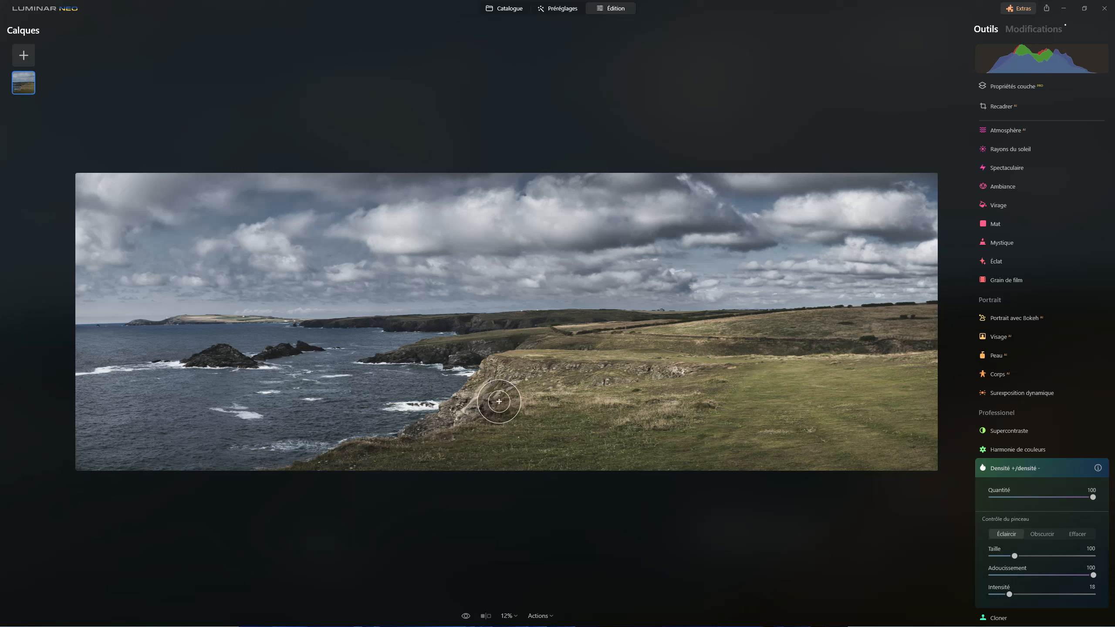
pyautogui.press('[')
pyautogui.press('[')
pyautogui.press('[')
pyautogui.press('[')
pyautogui.press('[')
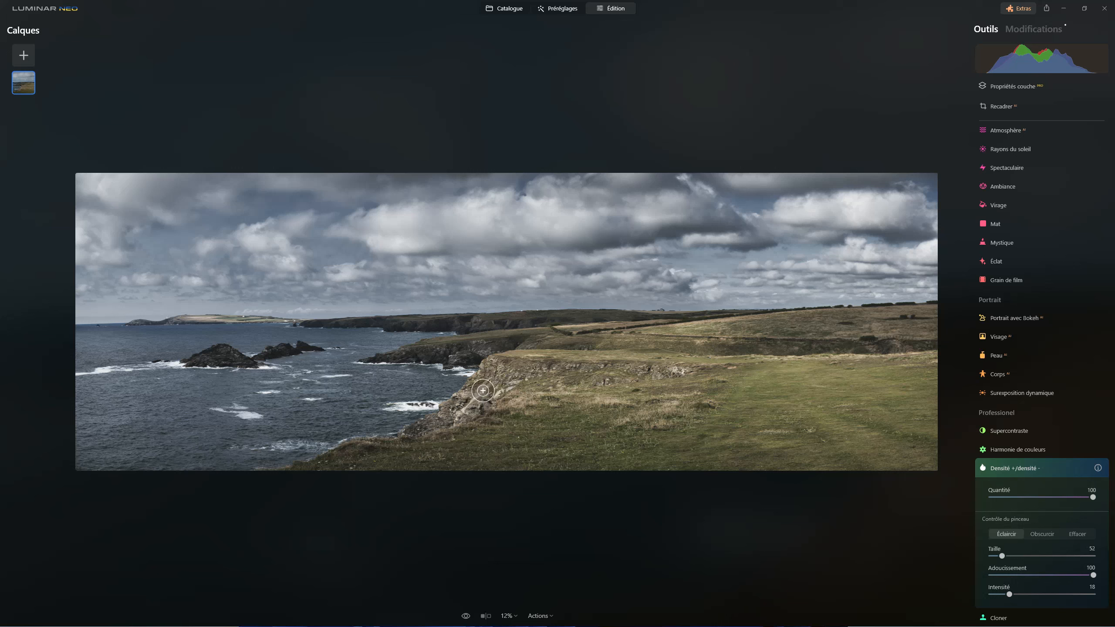
# Paint lightening strokes over the rocky cliff edge and across the fields behind it with the Densité +/densité - brush.
pyautogui.moveTo(502, 372)
pyautogui.mouseDown()
pyautogui.moveTo(465, 404)
pyautogui.moveTo(531, 362)
pyautogui.moveTo(521, 369)
pyautogui.moveTo(564, 367)
pyautogui.moveTo(571, 389)
pyautogui.moveTo(681, 376)
pyautogui.moveTo(639, 422)
pyautogui.moveTo(600, 403)
pyautogui.moveTo(643, 411)
pyautogui.moveTo(644, 422)
pyautogui.moveTo(680, 397)
pyautogui.moveTo(514, 410)
pyautogui.mouseUp()
pyautogui.moveTo(579, 329)
pyautogui.mouseDown()
pyautogui.moveTo(687, 336)
pyautogui.moveTo(662, 341)
pyautogui.moveTo(672, 344)
pyautogui.moveTo(722, 327)
pyautogui.mouseUp()
pyautogui.click(575, 331)
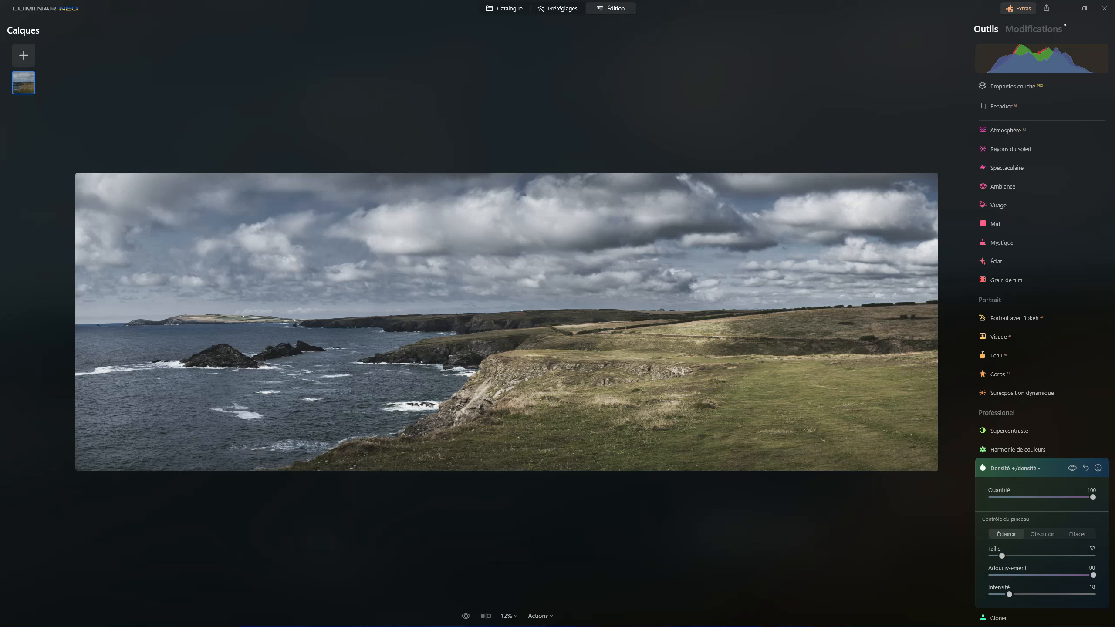
# Reduce the lightening's Quantité to 23, compare the image with and without it, and close the Densité +/densité - tool.
pyautogui.moveTo(1093, 499); pyautogui.dragTo(992, 498)
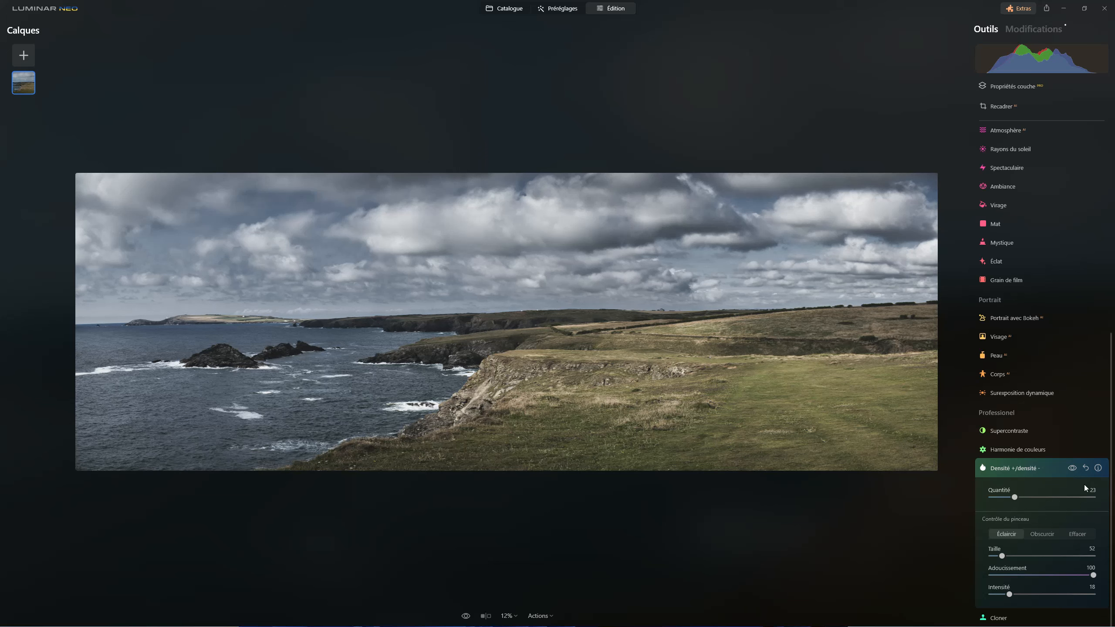
pyautogui.click(1072, 469)
pyautogui.click(1072, 468)
pyautogui.click(1072, 468)
pyautogui.click(1072, 469)
pyautogui.click(1019, 468)
# Reopen Densité +/densité - and set up the darkening brush with intensity 13 and size 16.
pyautogui.click(1016, 597)
pyautogui.click(1037, 535)
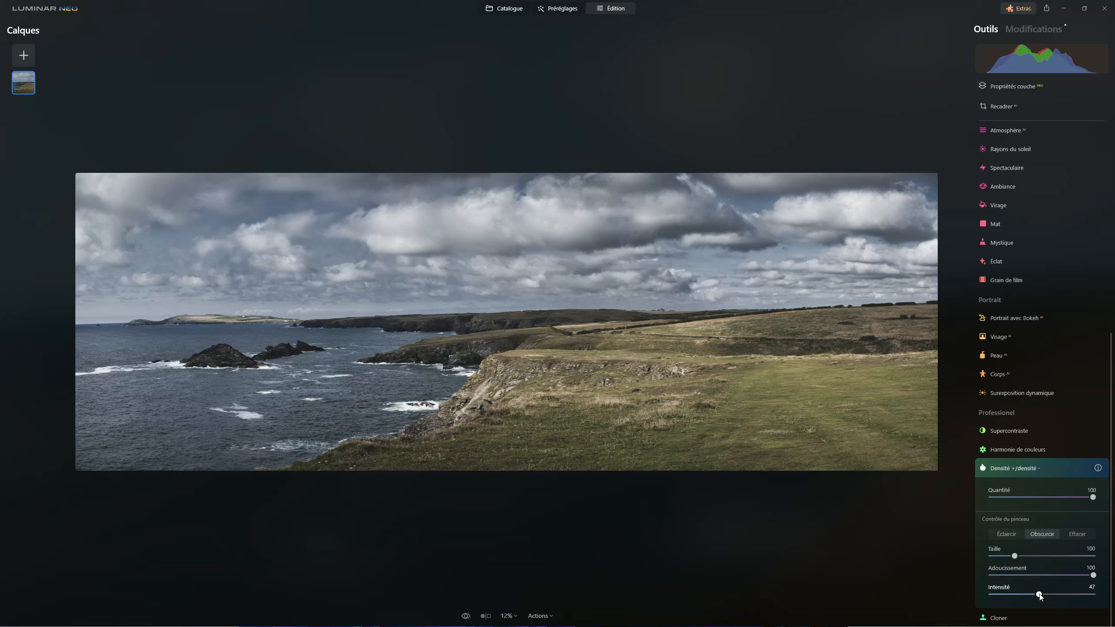
pyautogui.moveTo(1011, 593); pyautogui.dragTo(1005, 594)
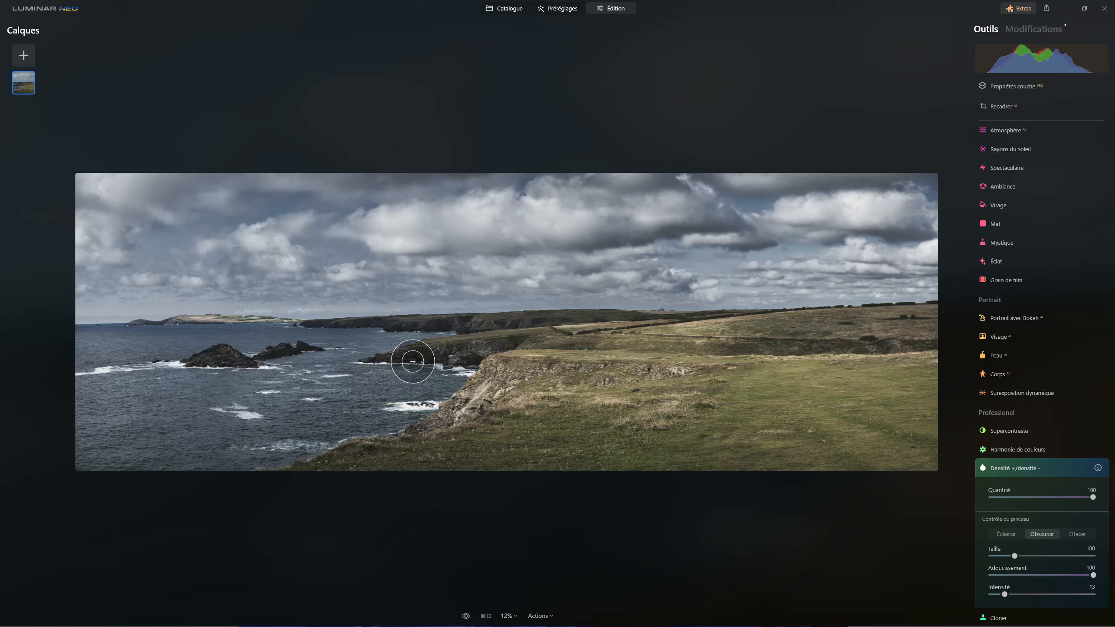
pyautogui.scroll(-7, 457, 419)
pyautogui.scroll(-3, 468, 407)
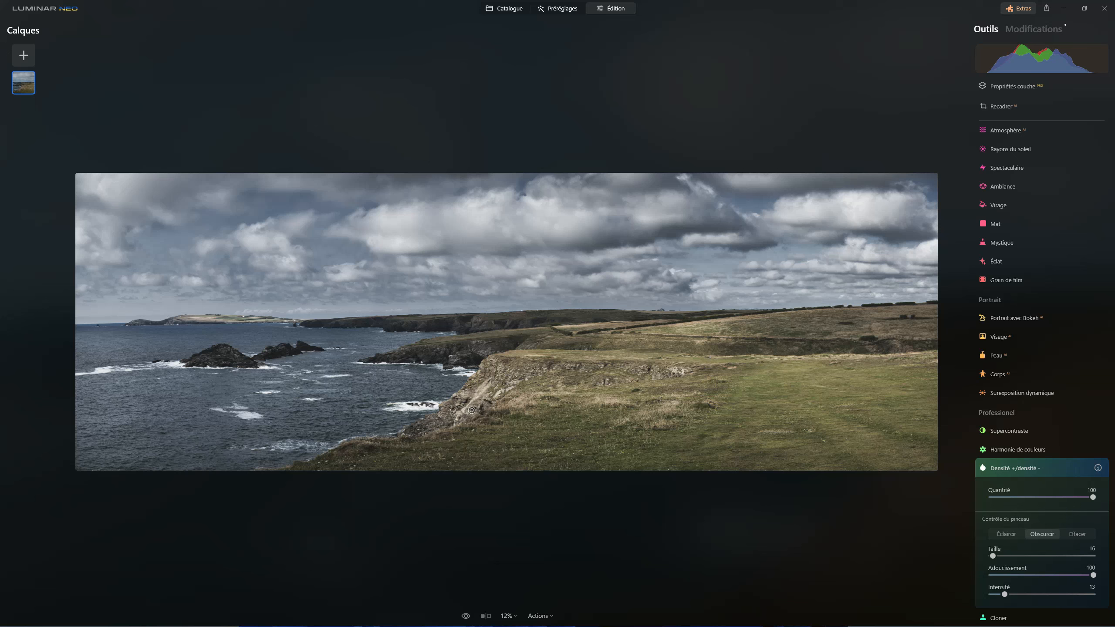
# Paint darkening strokes over the shaded parts of the cliff and the grass in front of it.
pyautogui.moveTo(483, 416)
pyautogui.mouseDown()
pyautogui.moveTo(523, 382)
pyautogui.moveTo(498, 363)
pyautogui.moveTo(559, 362)
pyautogui.mouseUp()
pyautogui.moveTo(559, 362)
pyautogui.mouseDown()
pyautogui.moveTo(679, 367)
pyautogui.moveTo(665, 378)
pyautogui.moveTo(619, 372)
pyautogui.moveTo(592, 386)
pyautogui.moveTo(624, 383)
pyautogui.moveTo(534, 417)
pyautogui.moveTo(560, 405)
pyautogui.mouseUp()
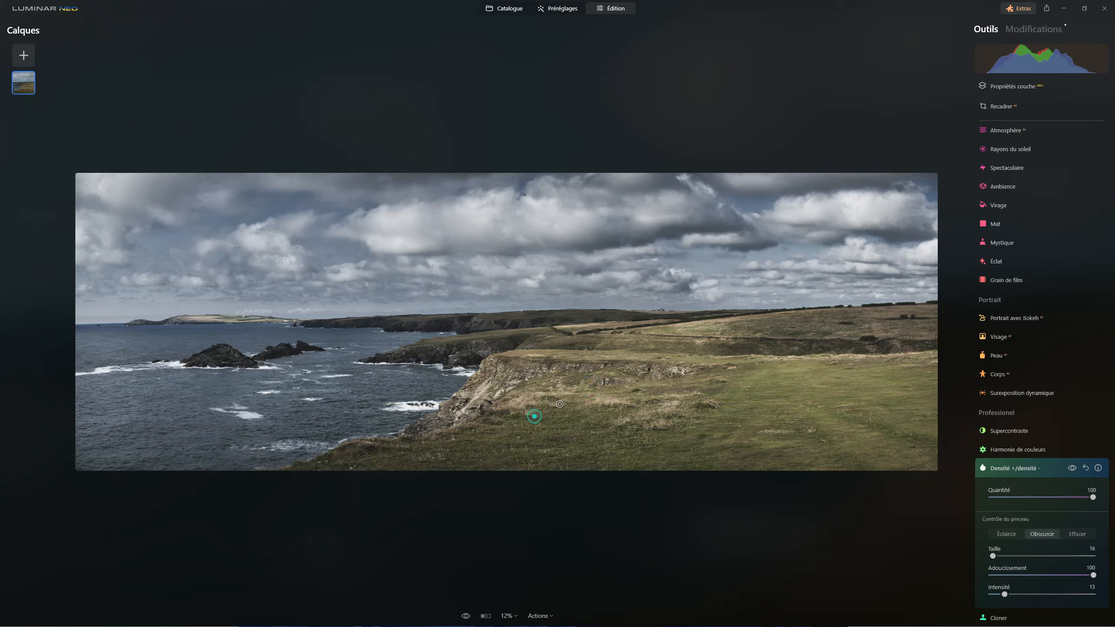
pyautogui.click(595, 420)
pyautogui.click(692, 426)
# Lower the darkening's Quantité to 52 and then further, compare the image with and without it, and close the tool.
pyautogui.moveTo(1093, 498); pyautogui.dragTo(994, 497)
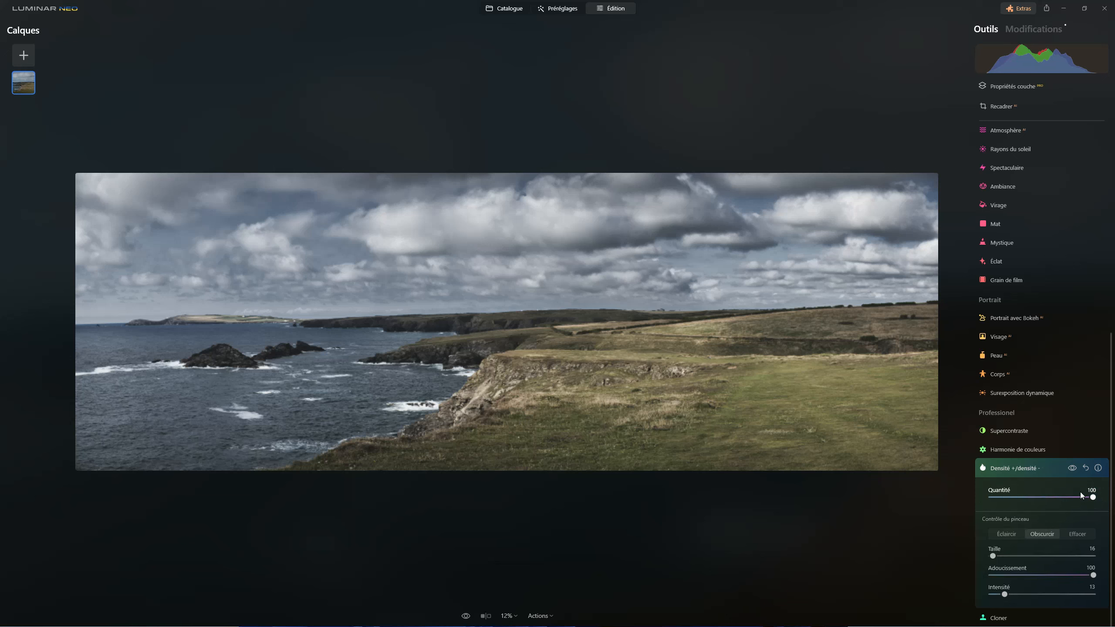
pyautogui.click(1043, 496)
pyautogui.click(1076, 534)
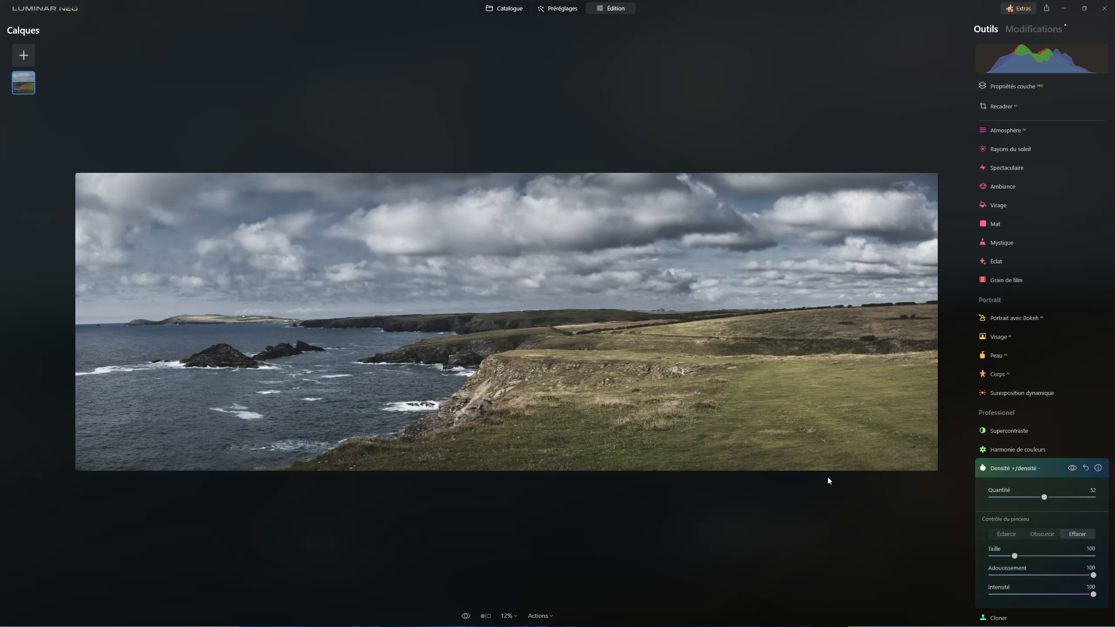
pyautogui.click(1072, 469)
pyautogui.click(1073, 469)
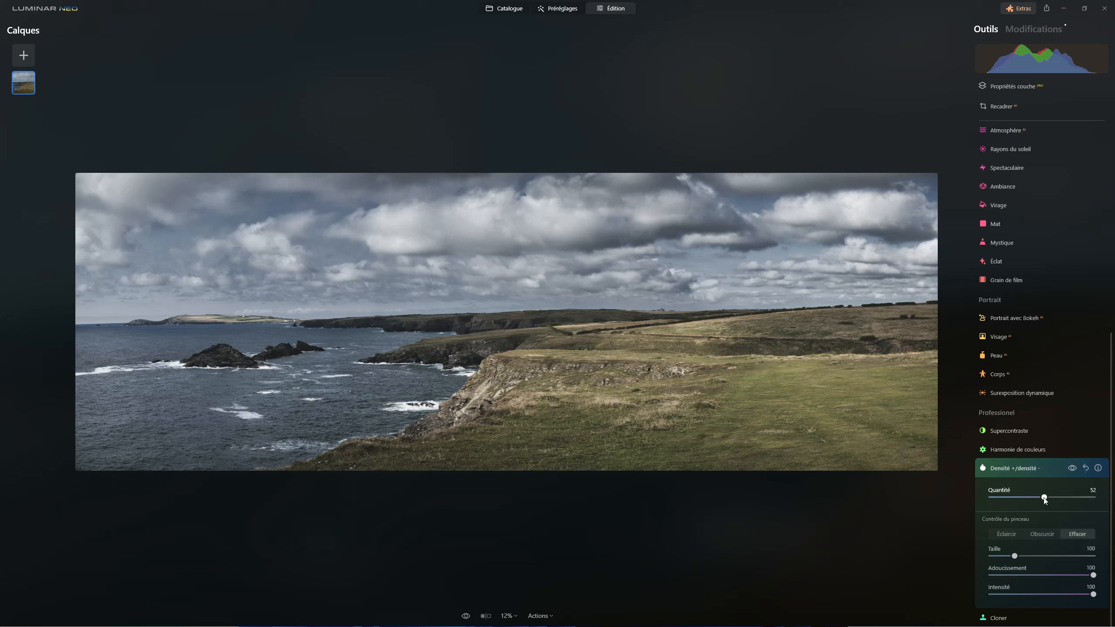
pyautogui.moveTo(1044, 497); pyautogui.dragTo(1012, 495)
pyautogui.click(1073, 469)
pyautogui.click(1073, 468)
pyautogui.click(1040, 469)
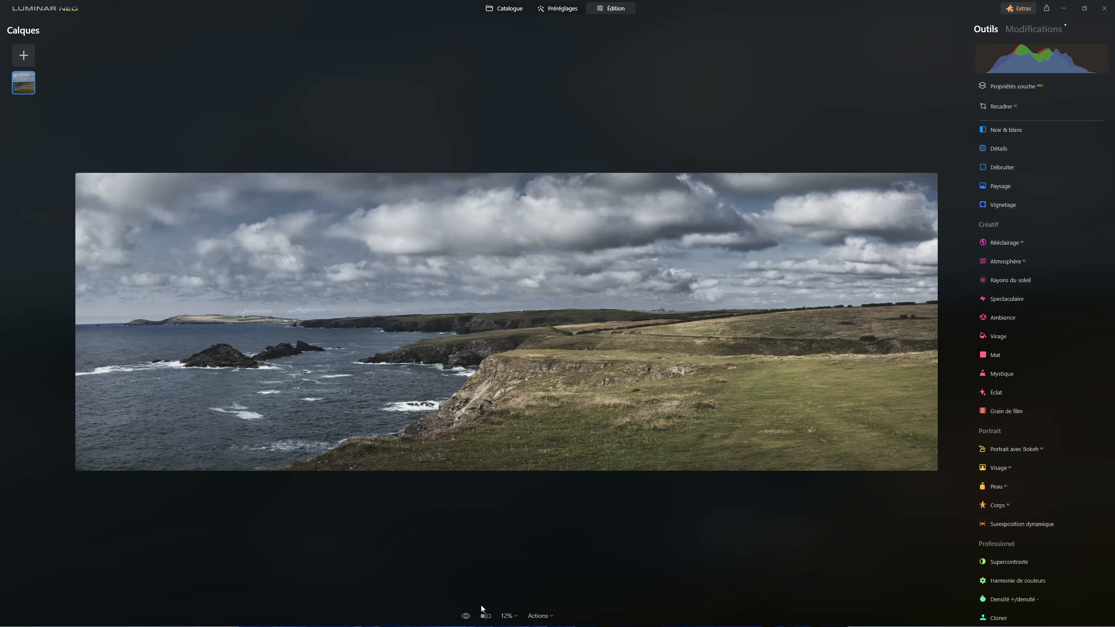
# Compare the original and edited panorama with the Avant/Après split view, sweeping the divider across the sea, and exit the comparison.
pyautogui.click(468, 619)
pyautogui.click(486, 616)
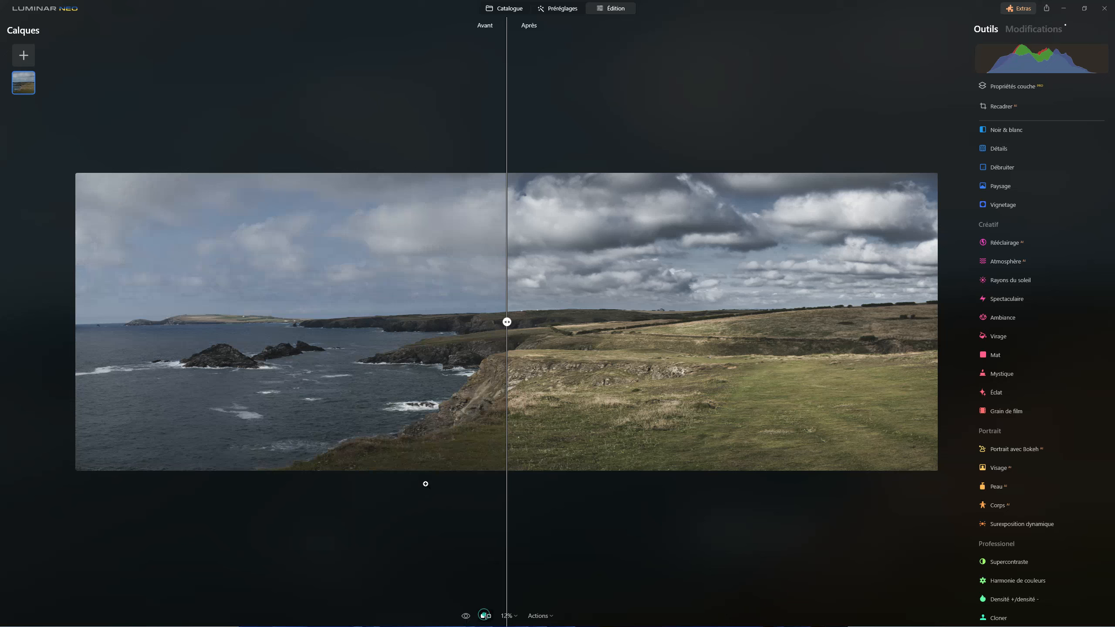
pyautogui.moveTo(507, 322); pyautogui.dragTo(120, 322)
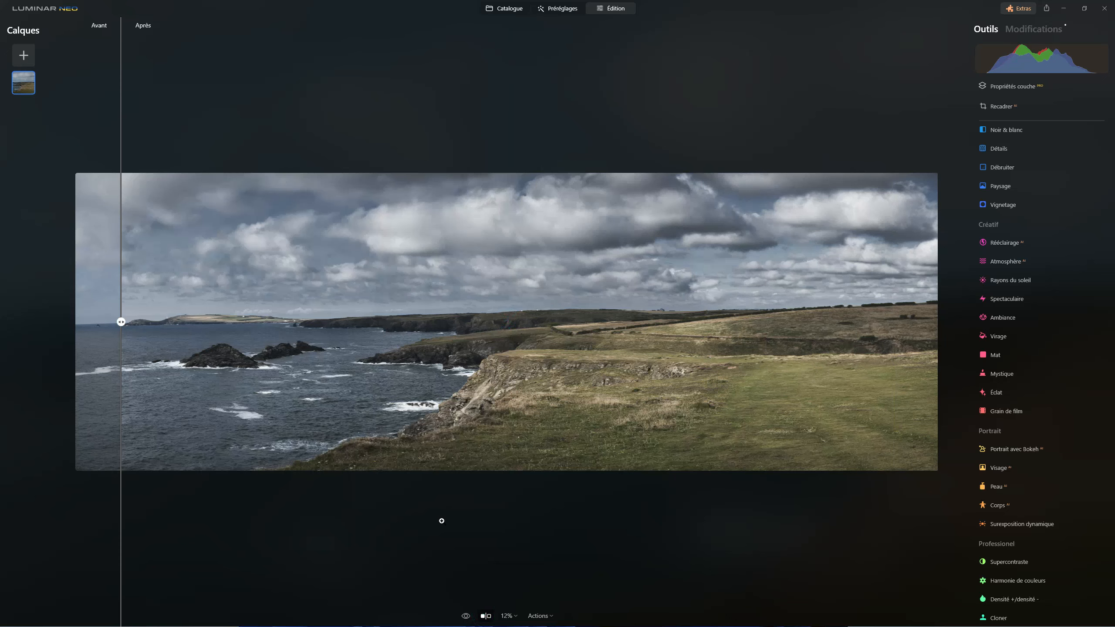
pyautogui.click(483, 617)
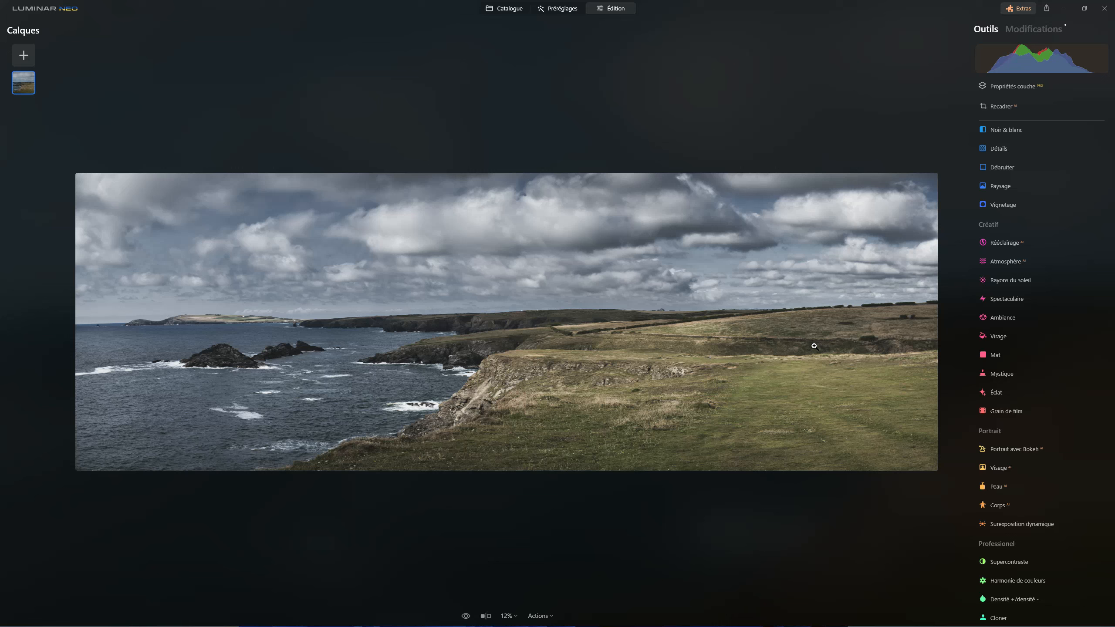
# Apply the Structure tool to the whole panorama with a Quantité of 50.
pyautogui.scroll(5, 1054, 329)
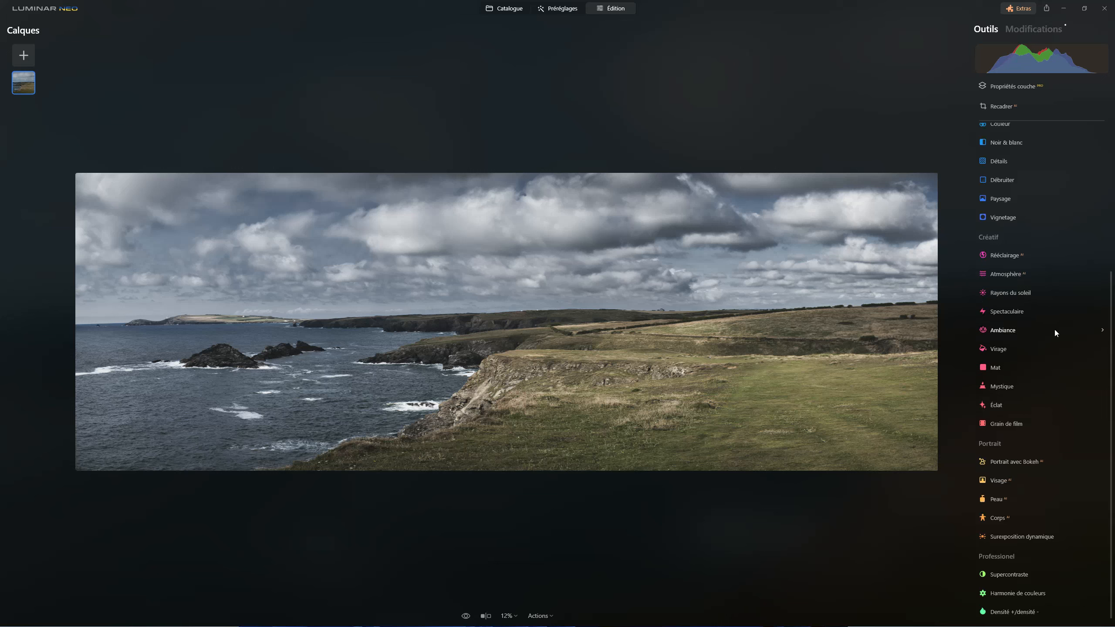
pyautogui.scroll(-1, 1053, 348)
pyautogui.click(1003, 268)
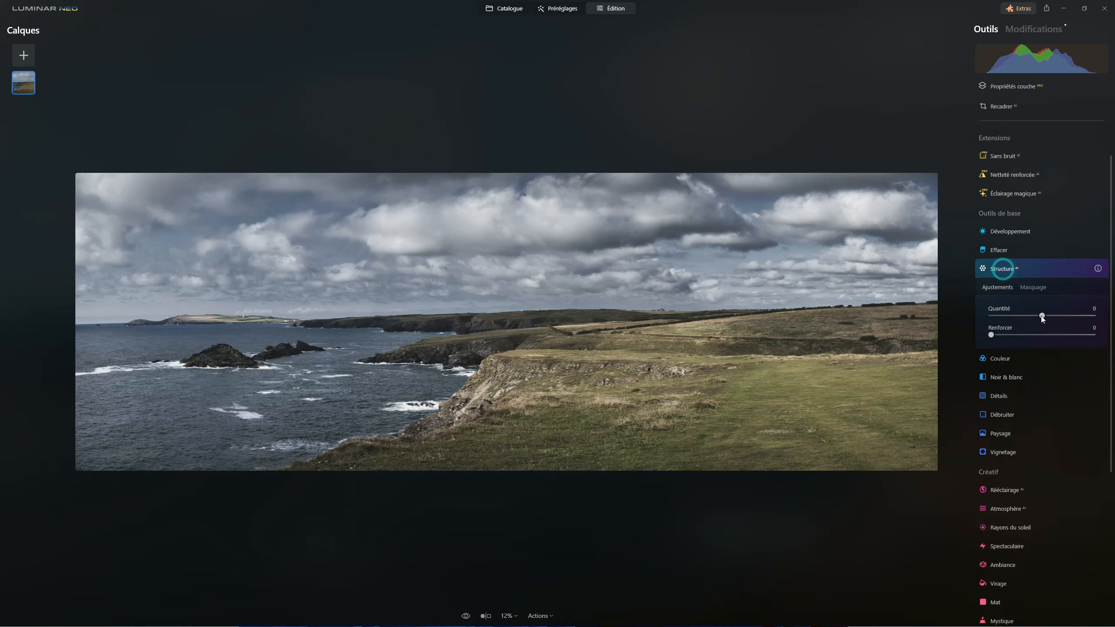
pyautogui.moveTo(1042, 315); pyautogui.dragTo(1068, 317)
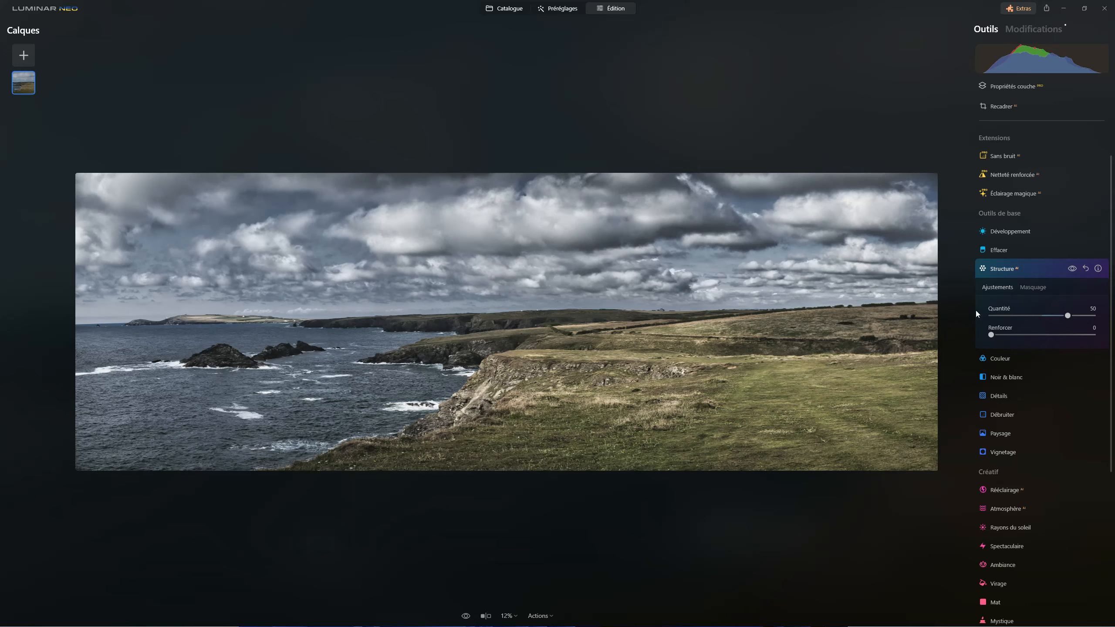
# Add an AI mask to the Structure adjustment, trying Flore and Sol naturel before selecting only Ciel.
pyautogui.click(1029, 285)
pyautogui.click(1004, 225)
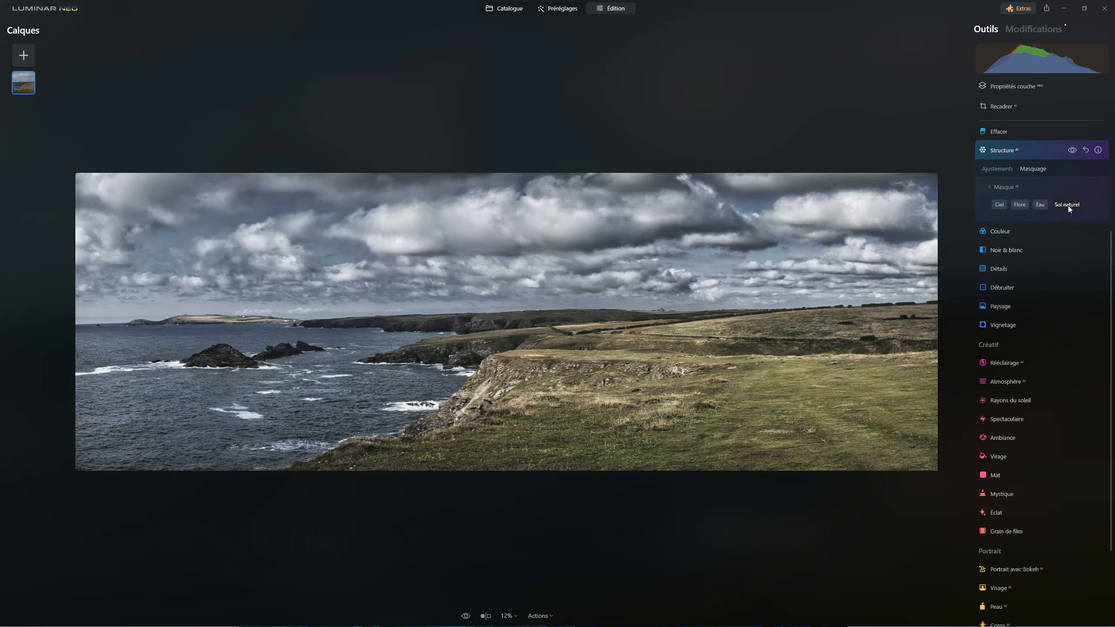
pyautogui.click(1018, 205)
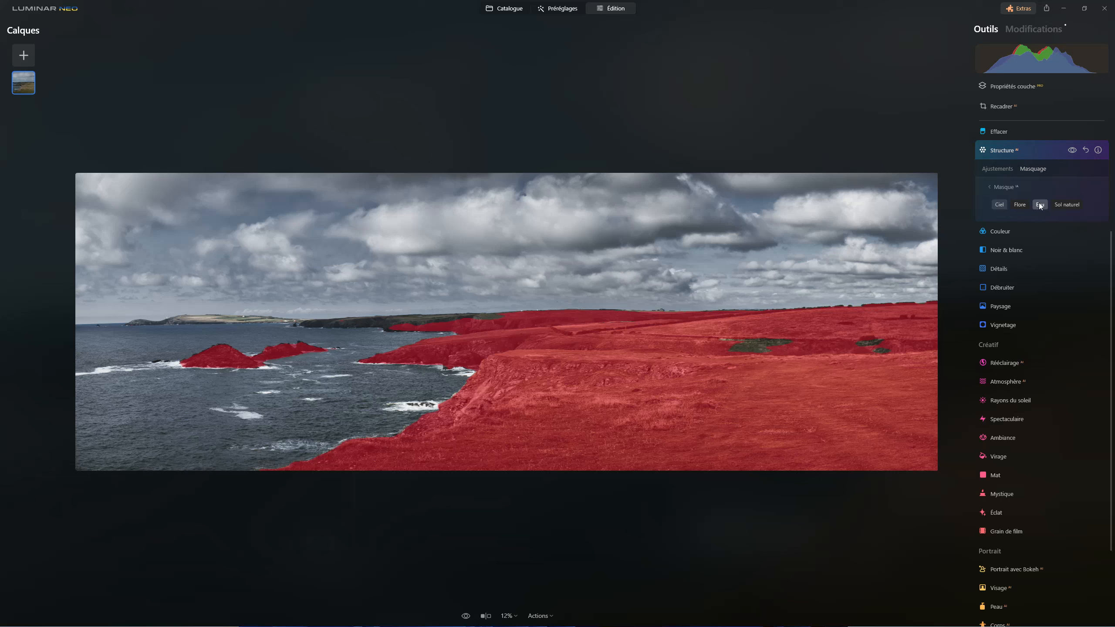
pyautogui.click(1073, 208)
pyautogui.click(1001, 206)
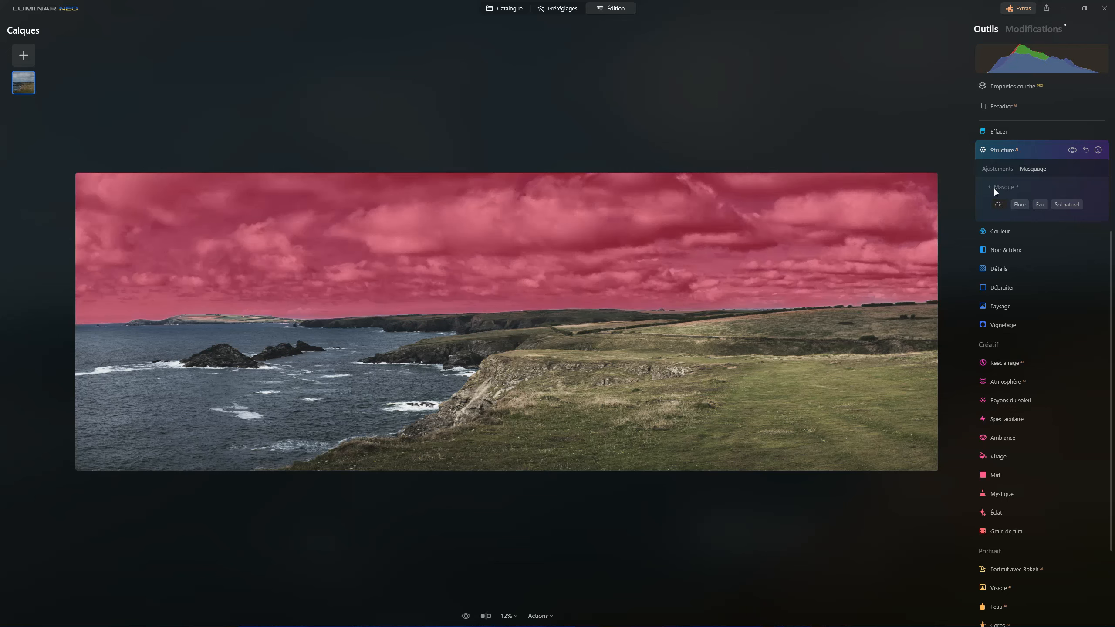
# Invert the Structure tool's sky mask so that it covers the land and sea, checking the mask overlay before and after.
pyautogui.click(994, 188)
pyautogui.click(1003, 247)
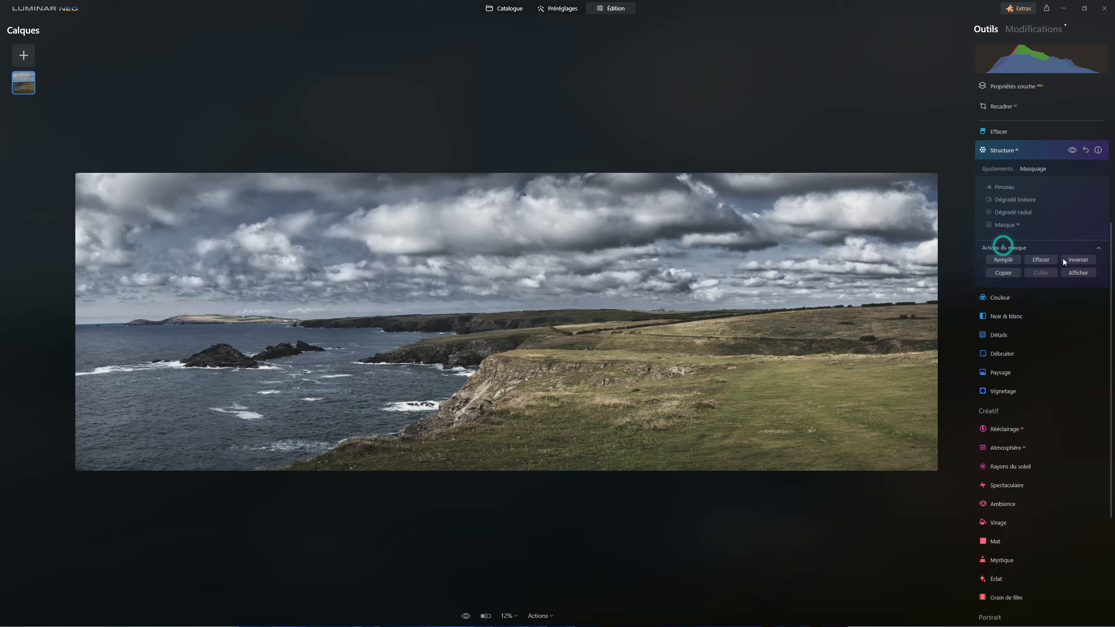
pyautogui.click(1076, 272)
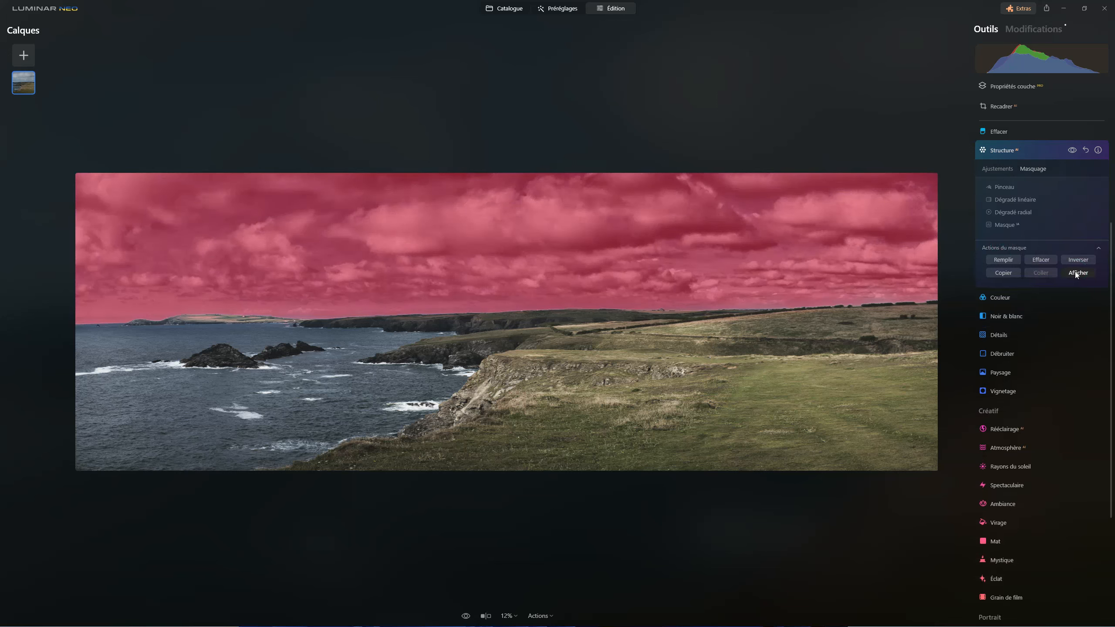
pyautogui.click(1075, 272)
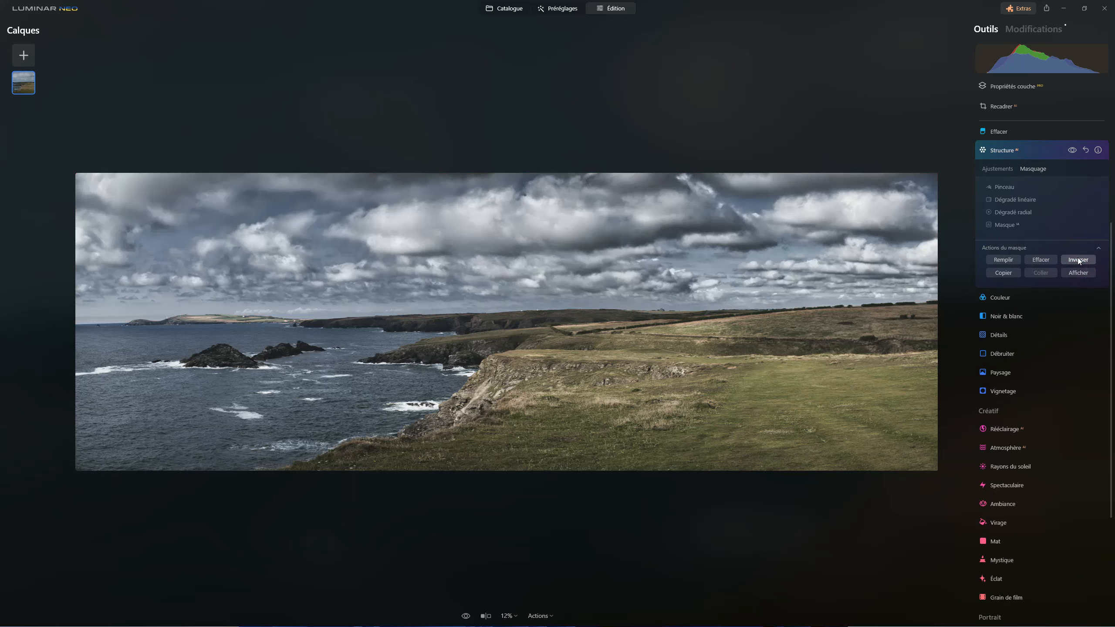
pyautogui.click(1079, 261)
pyautogui.click(1076, 273)
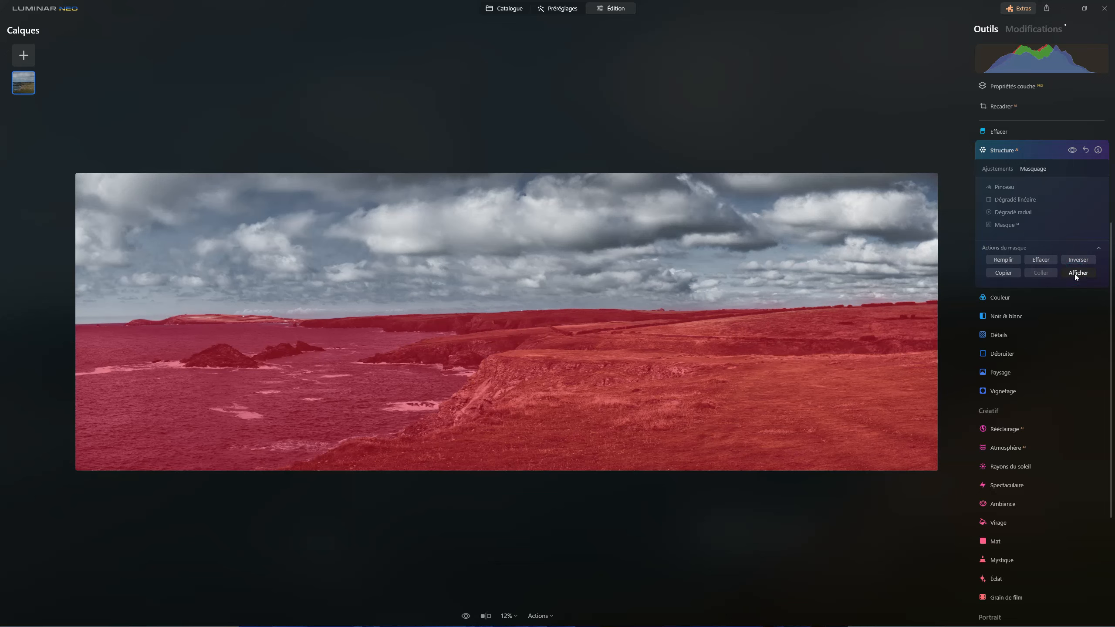
pyautogui.click(1075, 273)
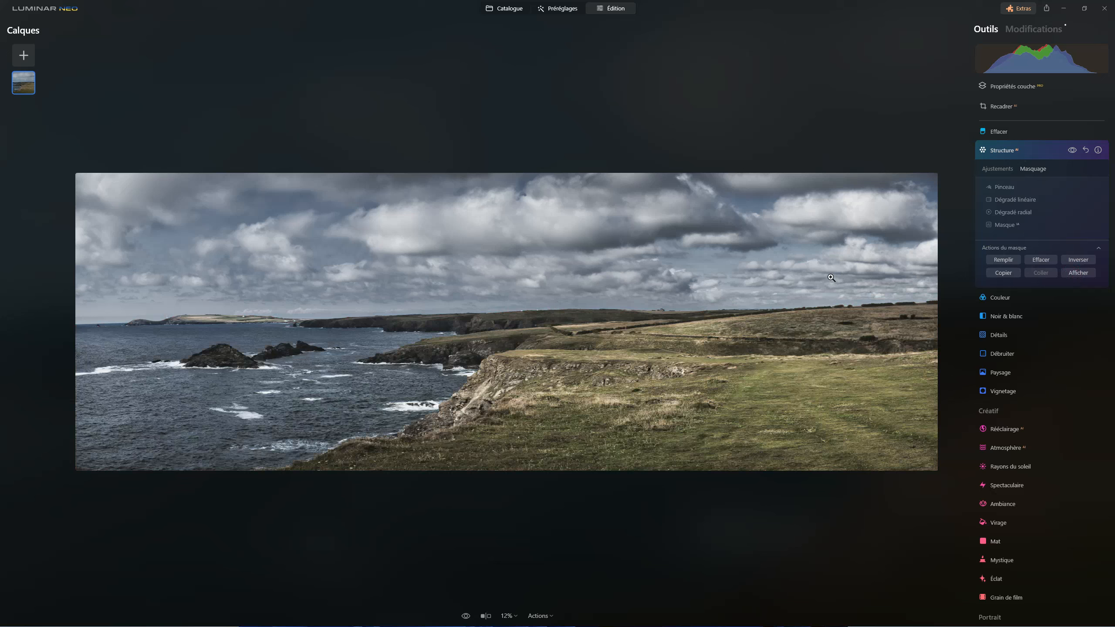